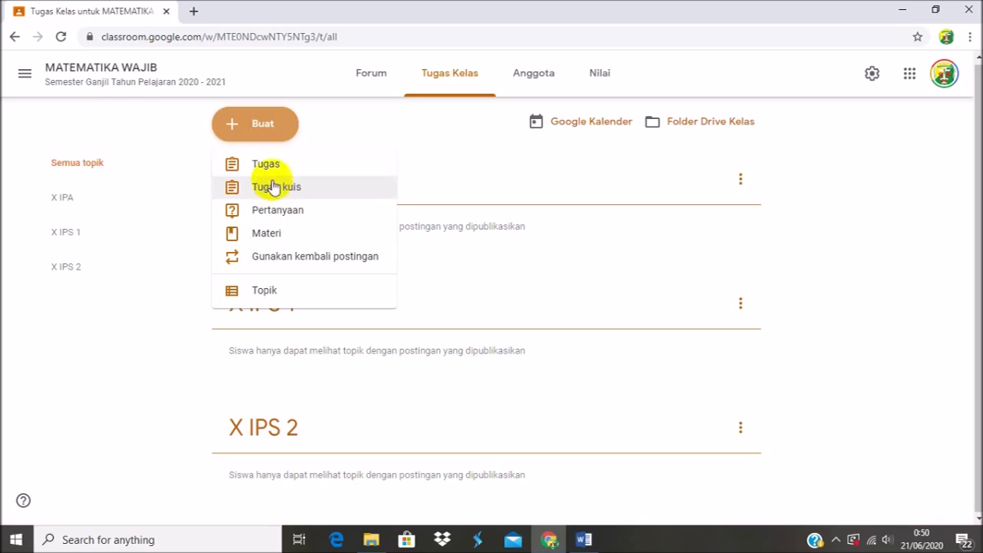
Create a new assignment in the class and title it "X IPA : Nilai Mutlak Senin, 21 Juni 2020".
click(267, 166)
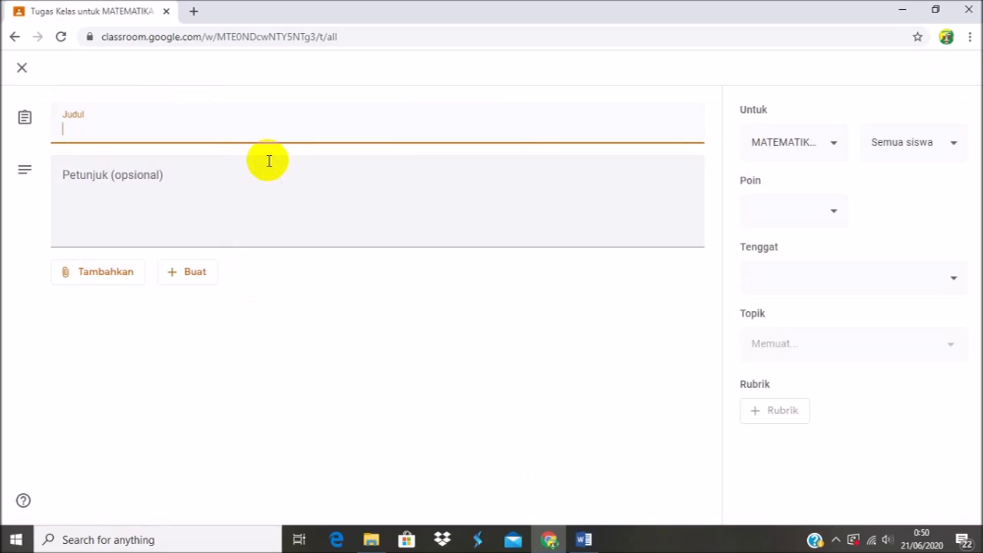
text(X IPA : Nilai )
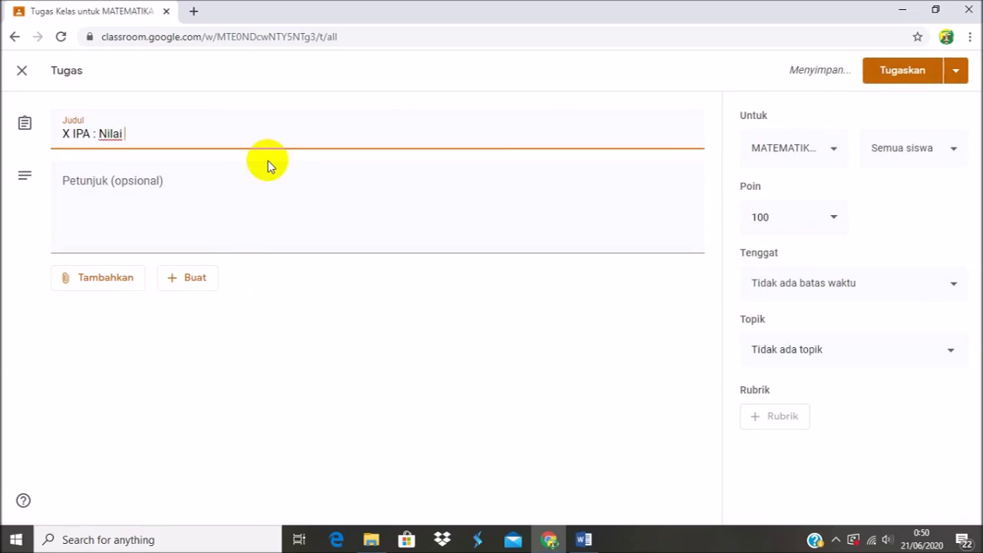
text(Mutlak)
text(S)
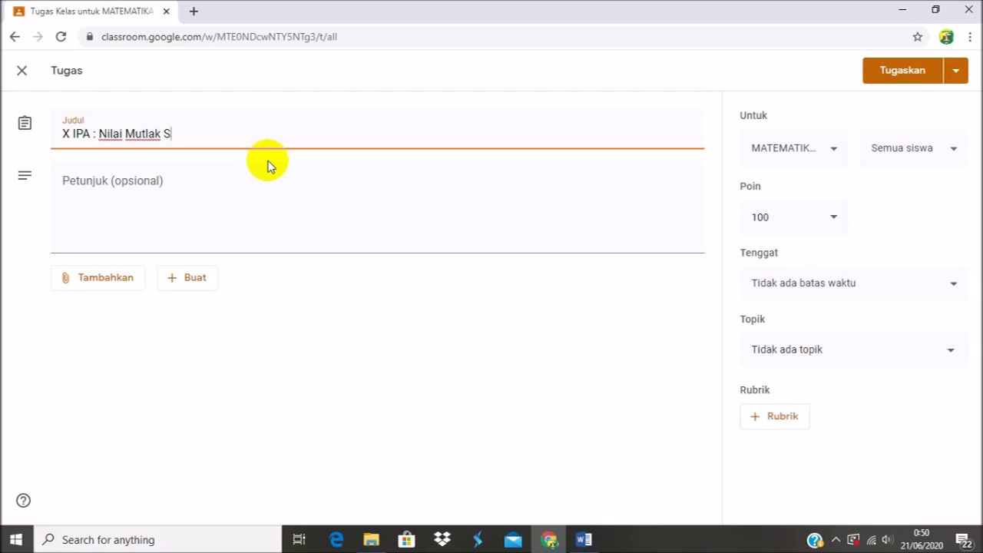
text(enin,)
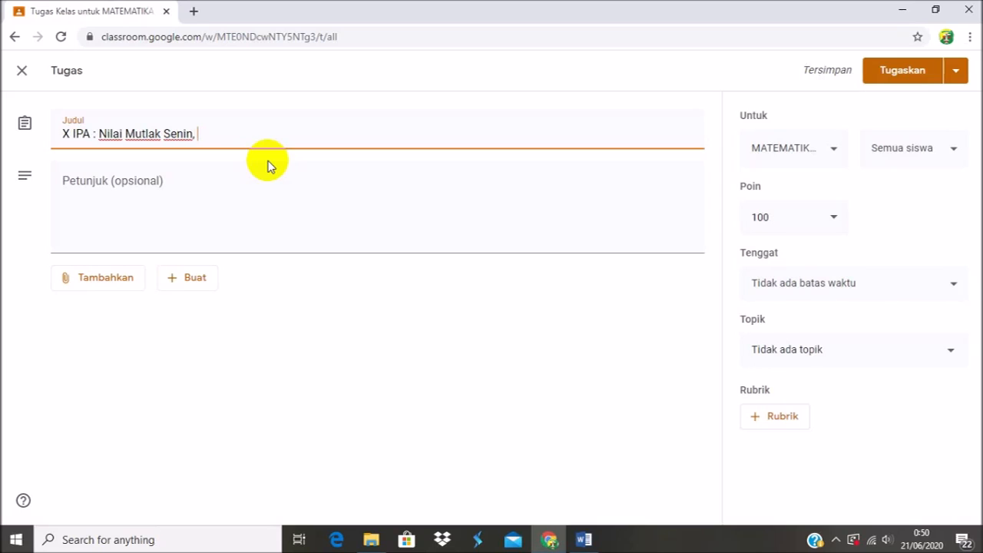
text(21 Juni 2020)
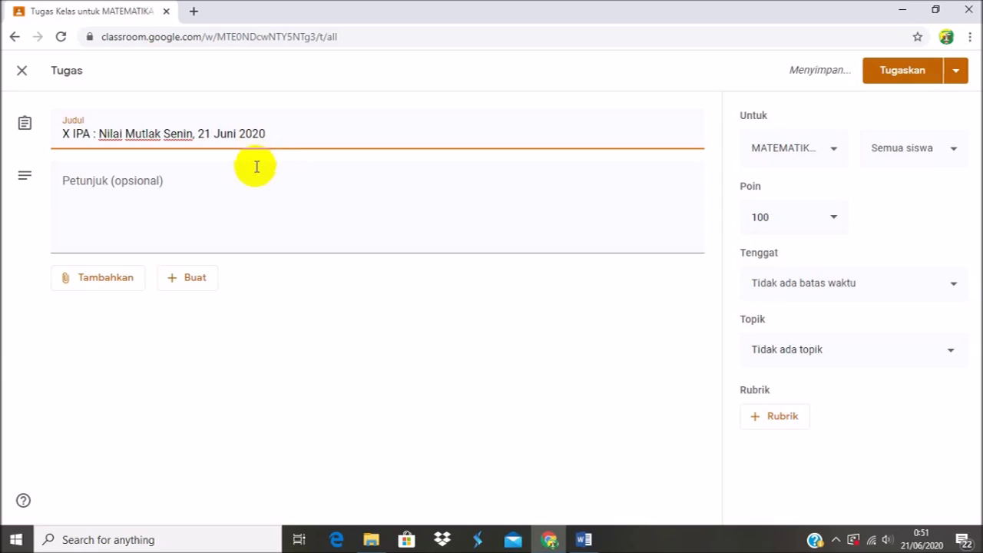
click(151, 204)
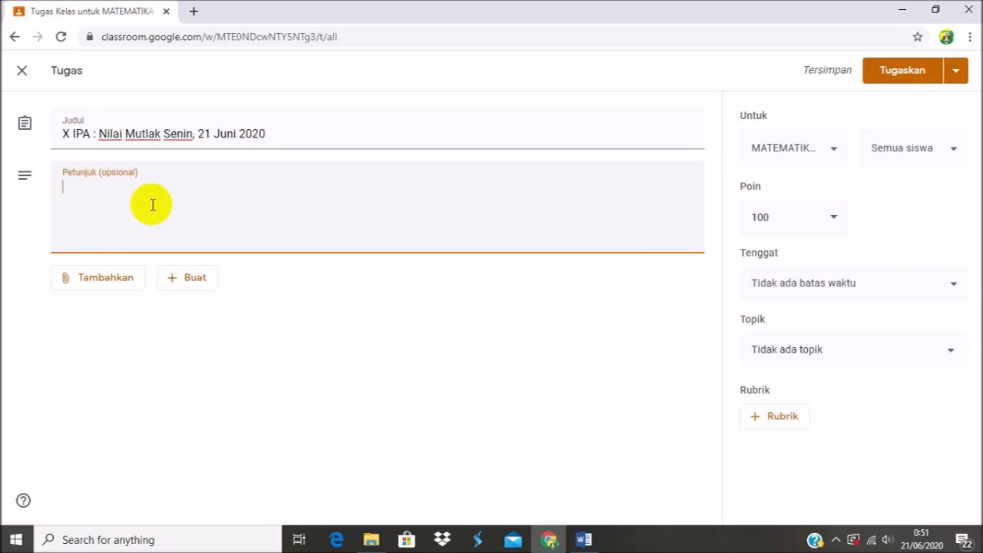
drag(63, 133, 105, 140)
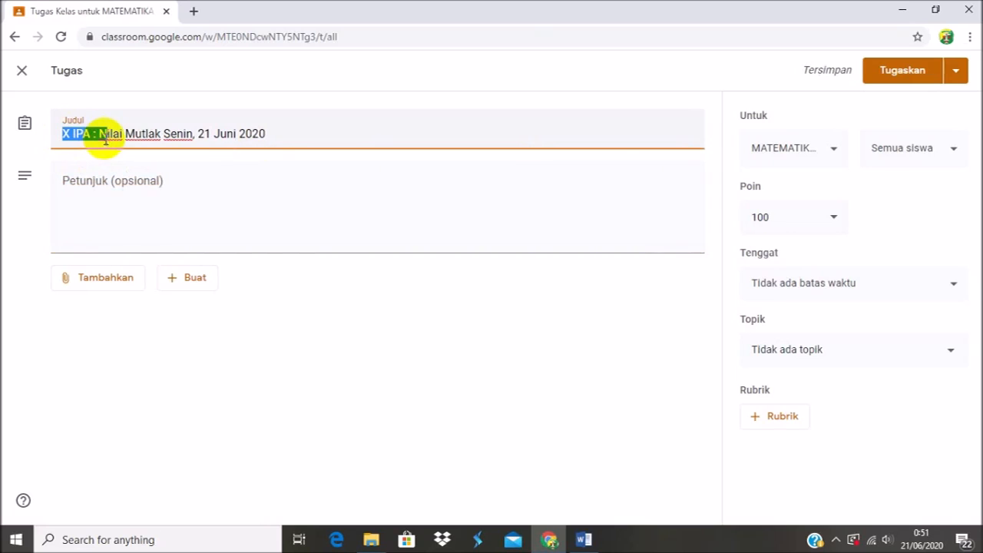
click(100, 138)
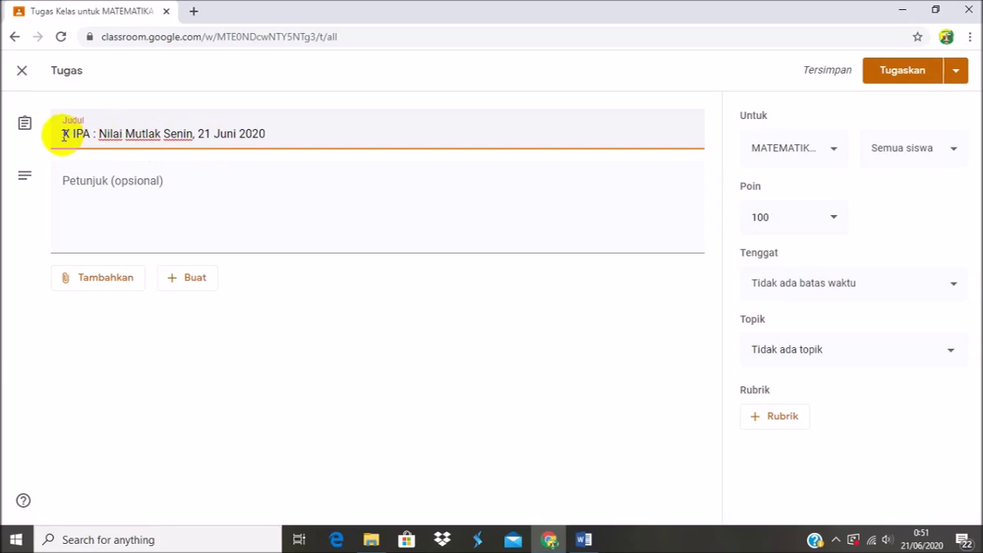
drag(65, 134, 272, 134)
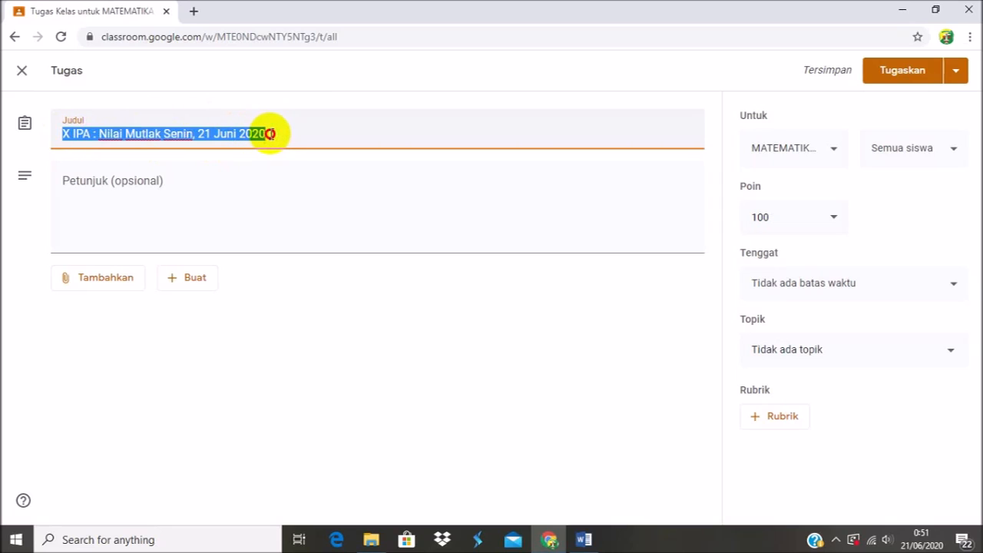
click(271, 134)
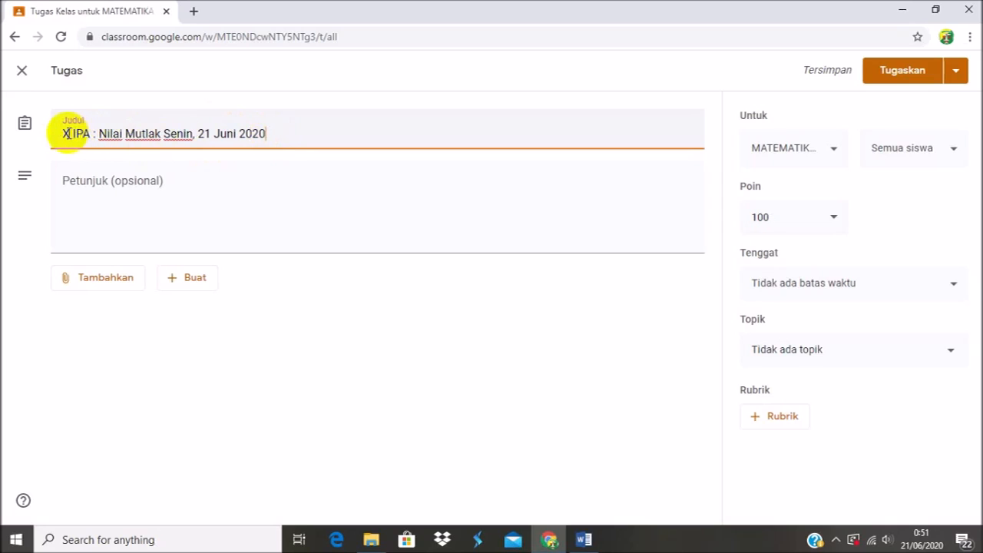
drag(63, 133, 164, 136)
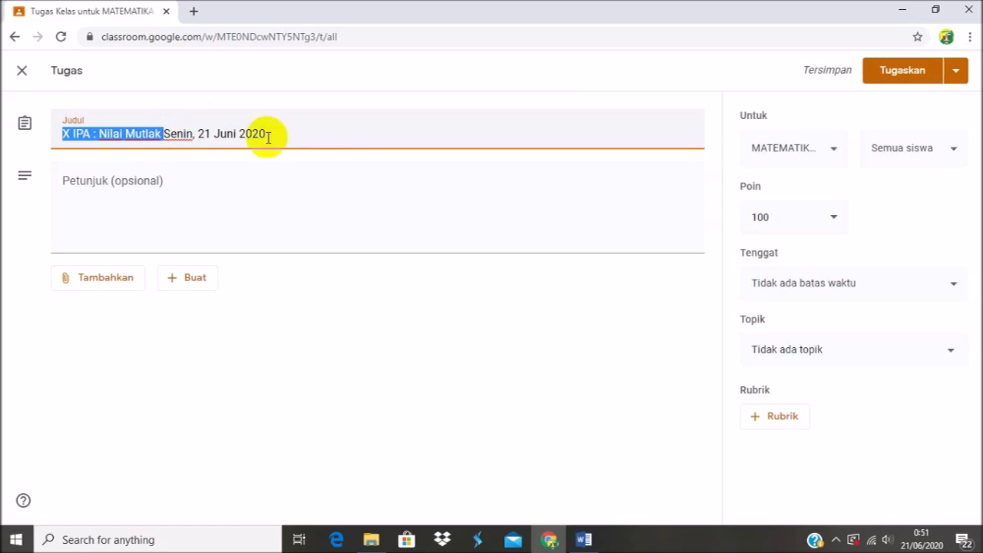
click(308, 137)
drag(62, 132, 113, 133)
click(294, 137)
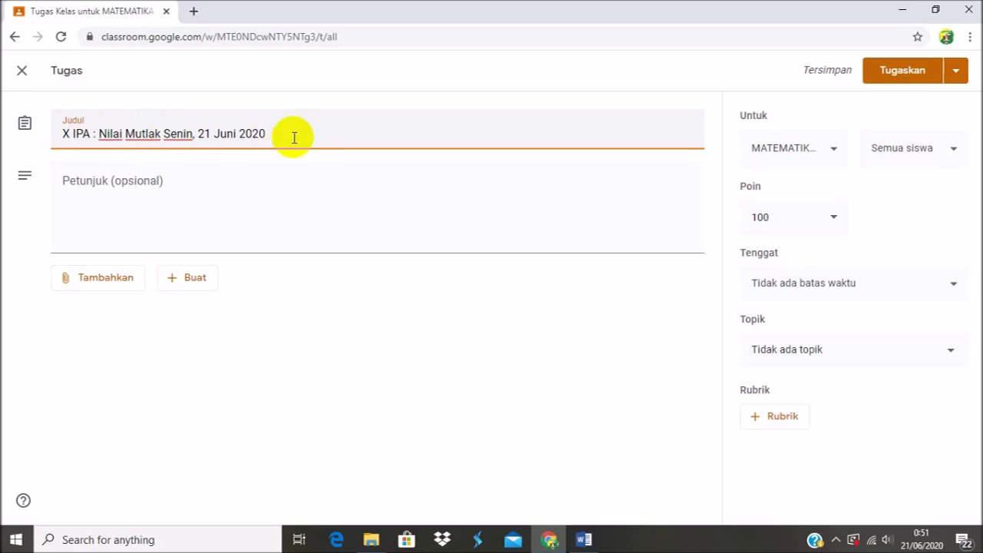
click(143, 192)
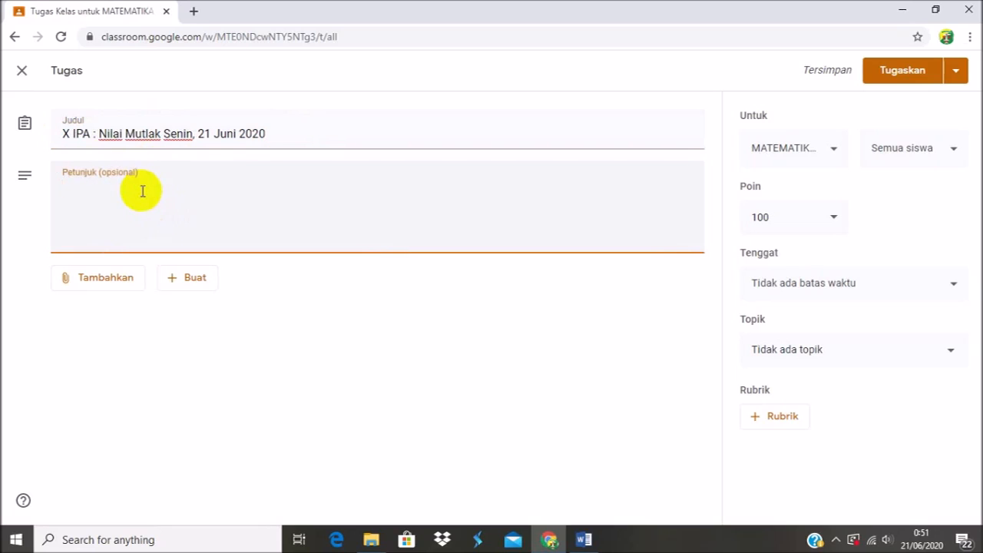
click(104, 135)
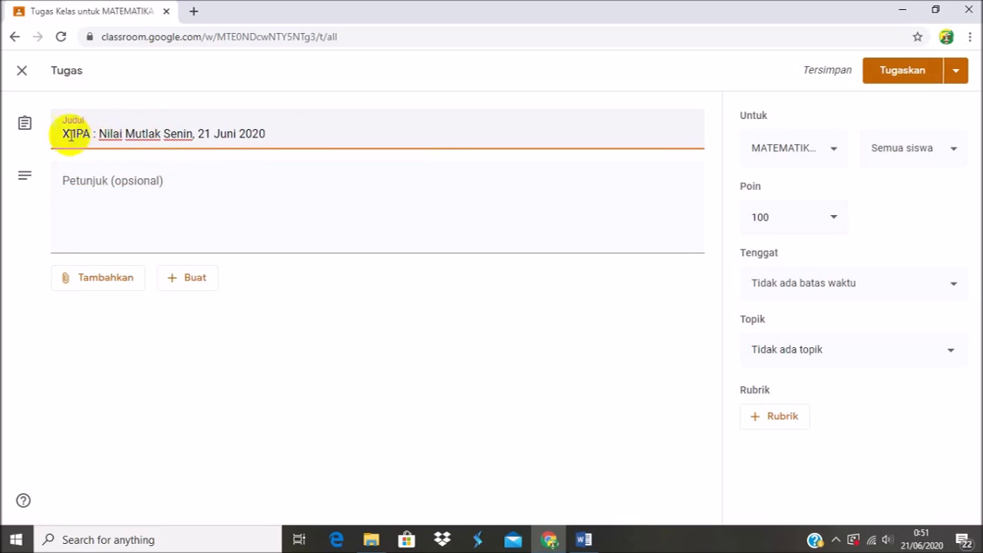
click(95, 201)
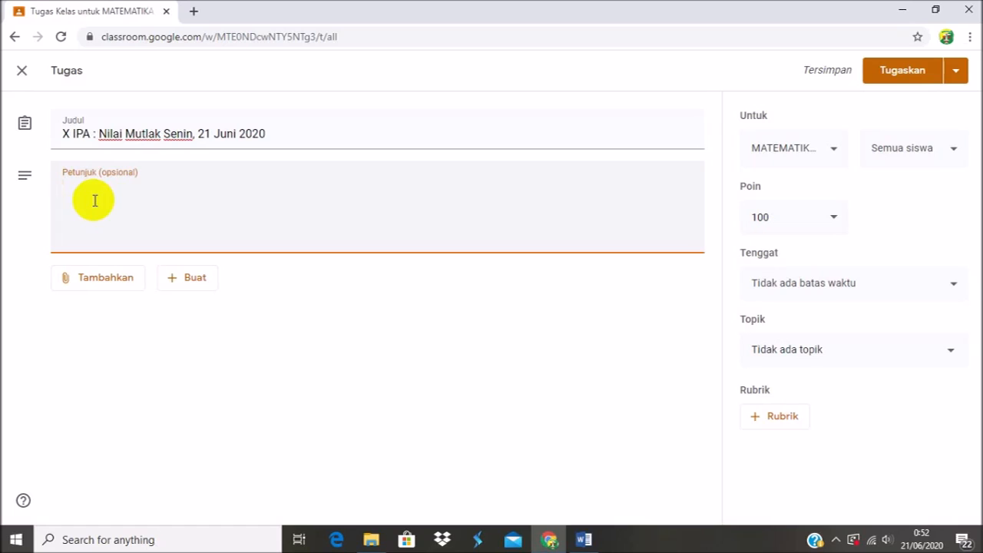
click(86, 283)
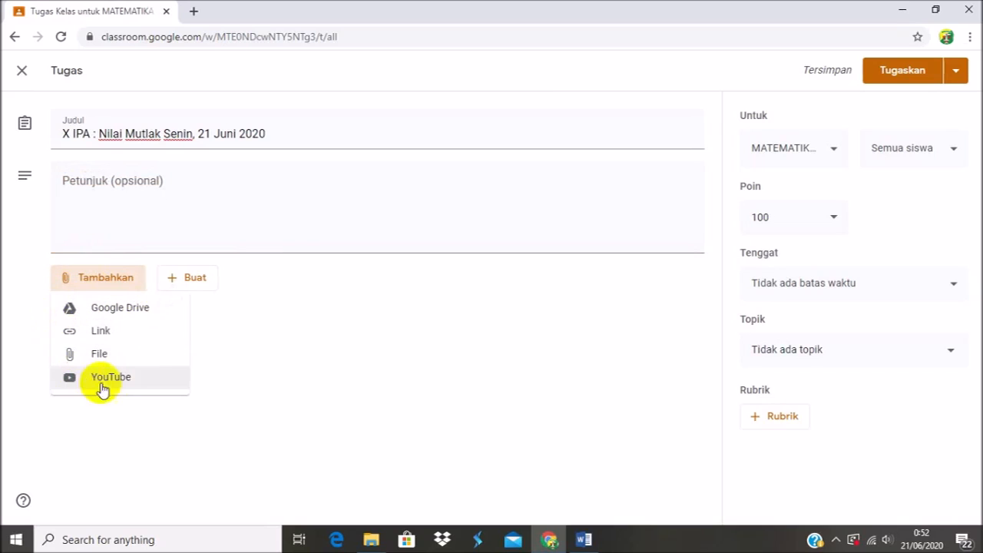
click(243, 338)
Enter "1. Pelajari bahan ajar" as the first line of the assignment's instructions.
click(90, 199)
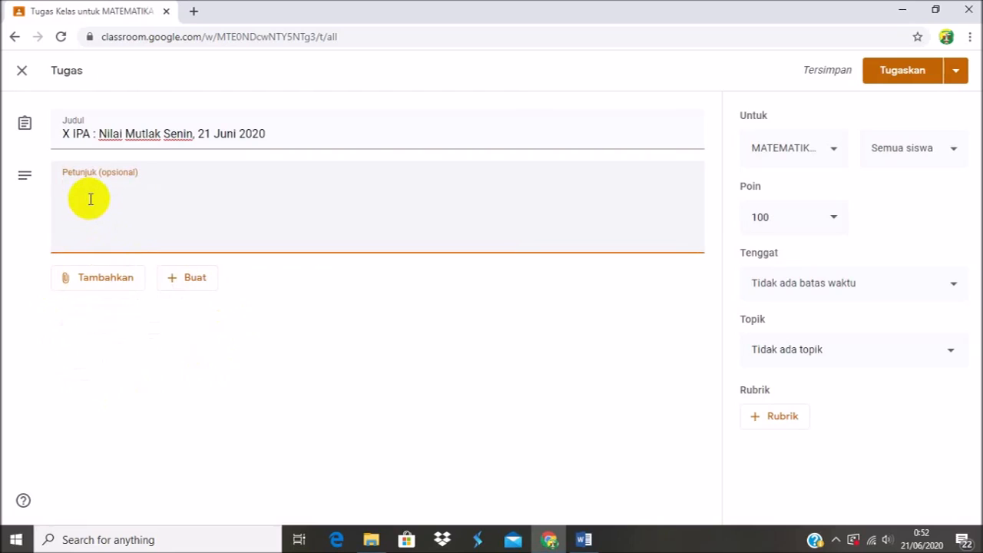
text(1. Pelajari bahan )
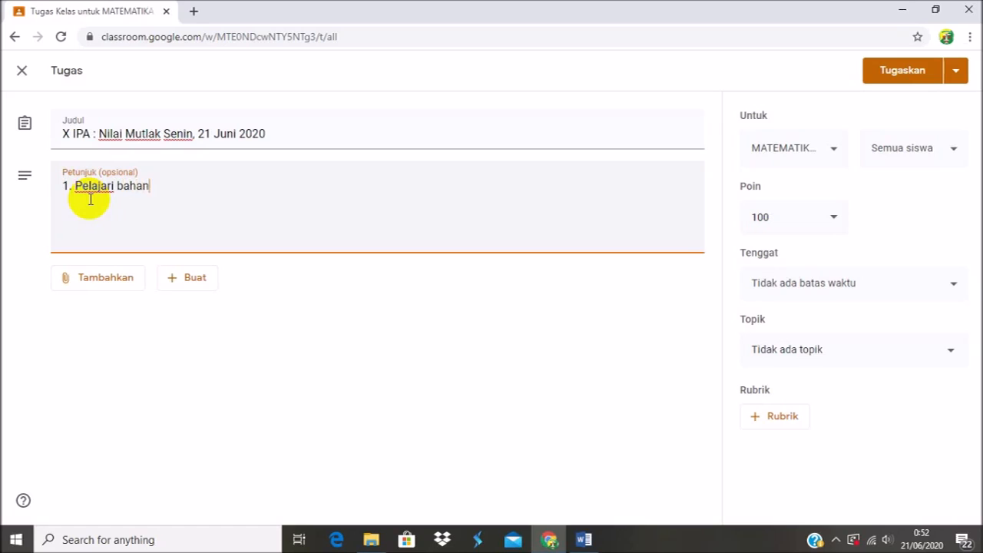
text(ajar)
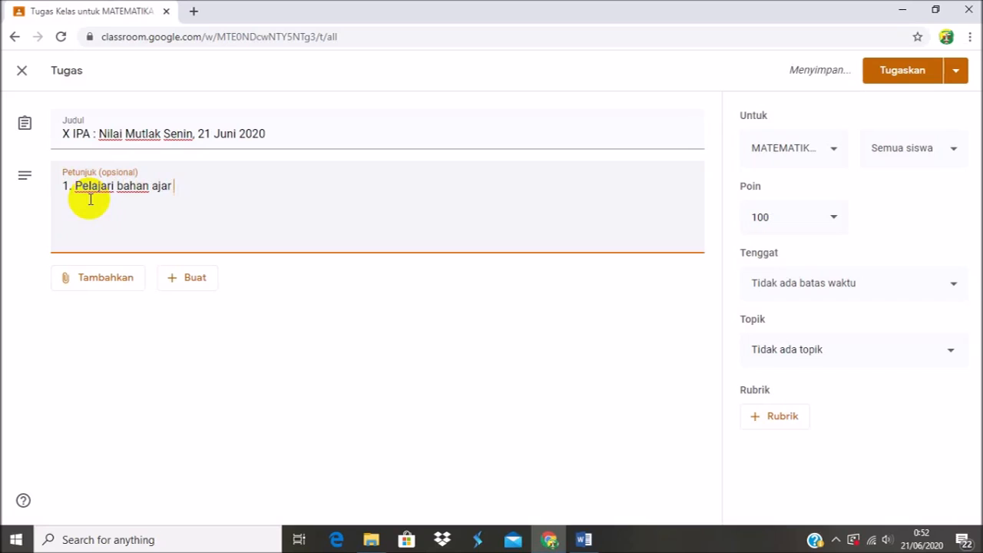
Add a second instruction line reading "2. Kerjakan di buku latihan".
key(Return)
text(2.)
text(K)
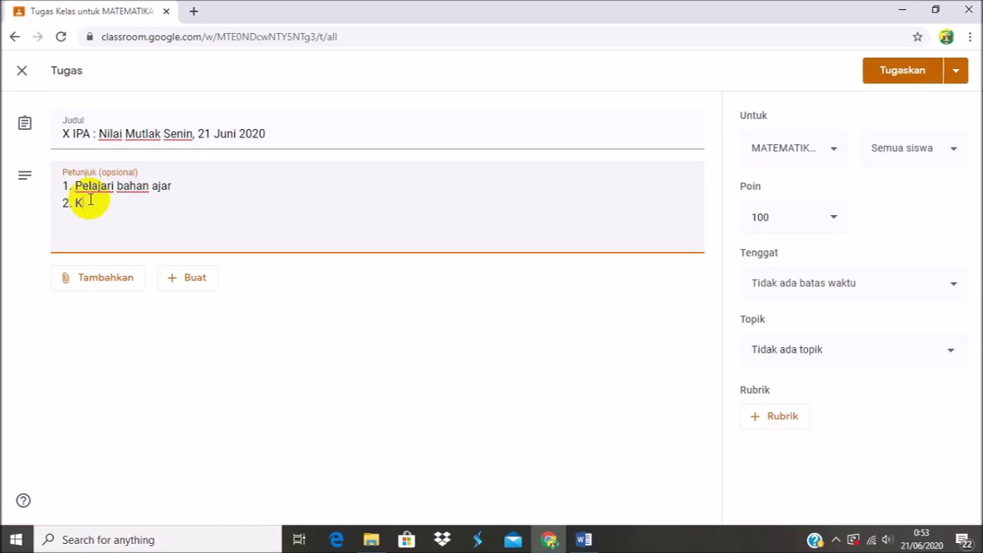
text(erjakan di buku latihan)
key(Return)
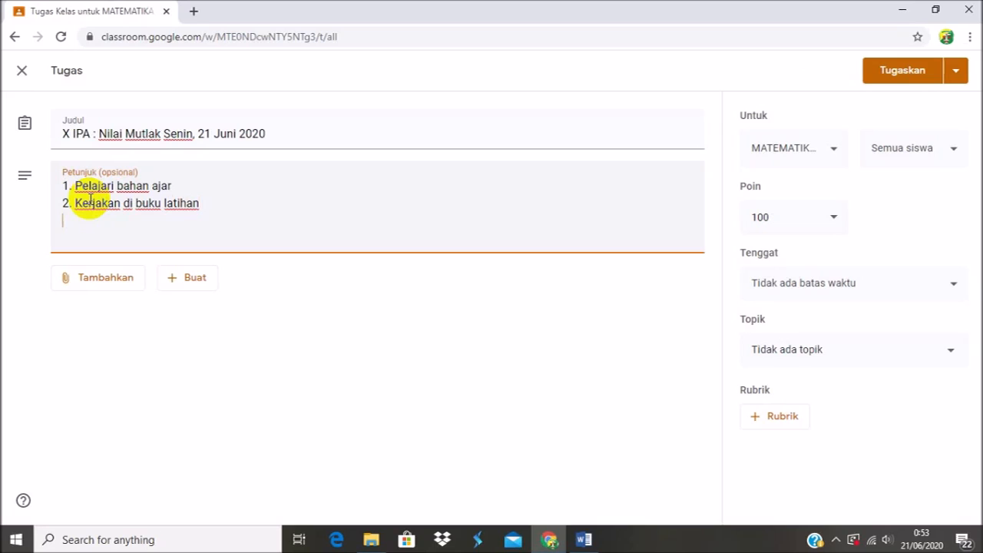
Add the third instruction line "3. Foto dan kirim disini", correcting any typing mistakes.
text(3.)
text( F)
text(oto)
text(, )
text(da)
key(BackSpace)
key(BackSpace)
key(BackSpace)
text(dam kirim)
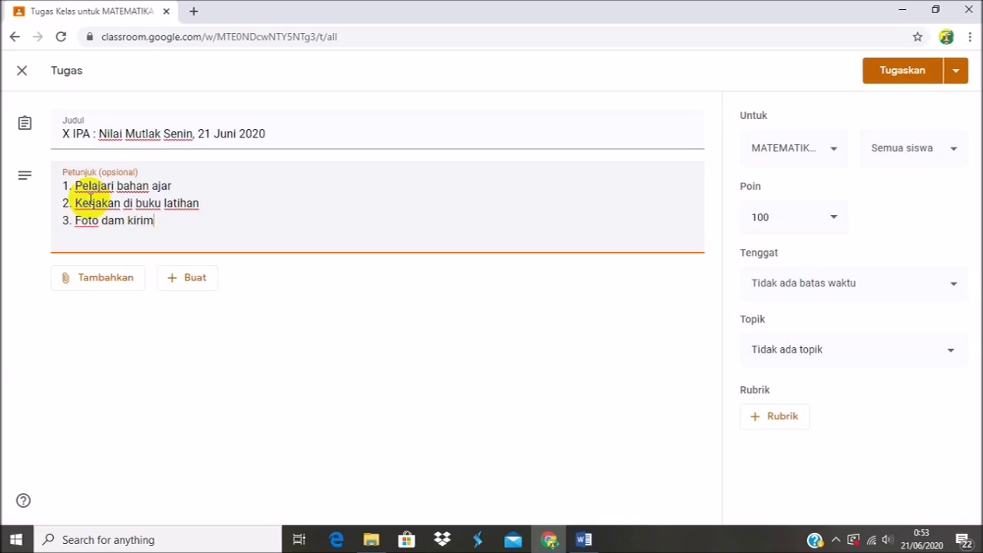
text( disini)
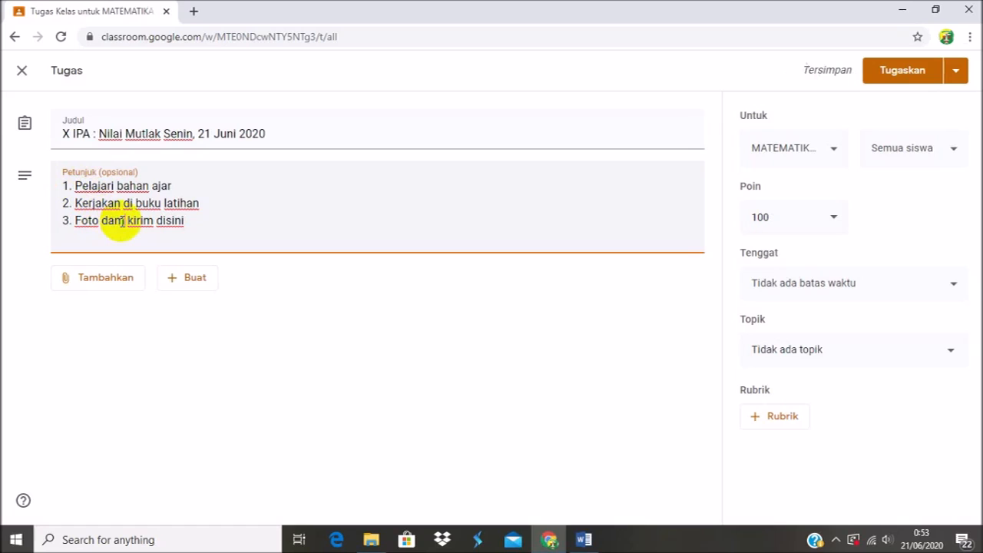
click(122, 222)
key(BackSpace)
text(n)
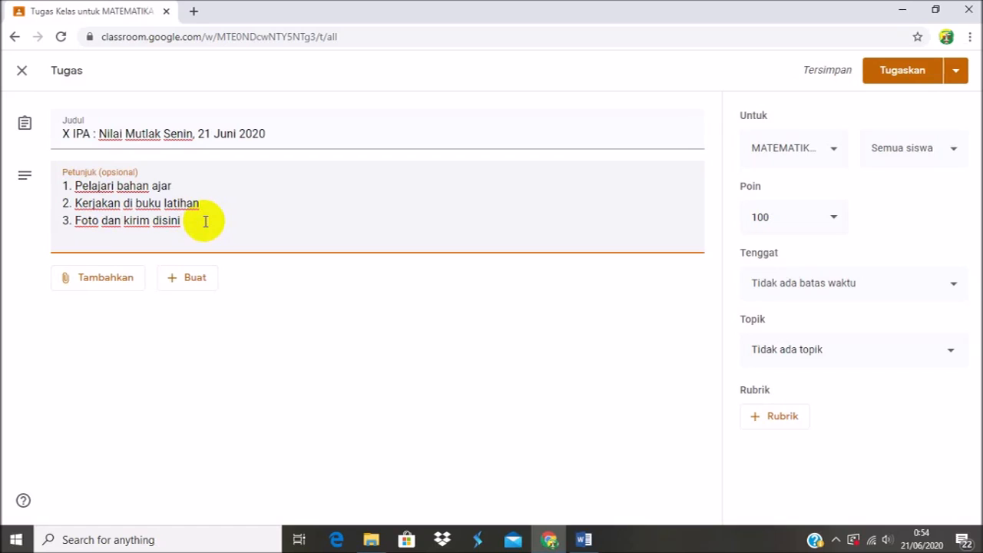
Finish editing the instructions and start adding an uploaded file as an attachment to the assignment.
click(278, 359)
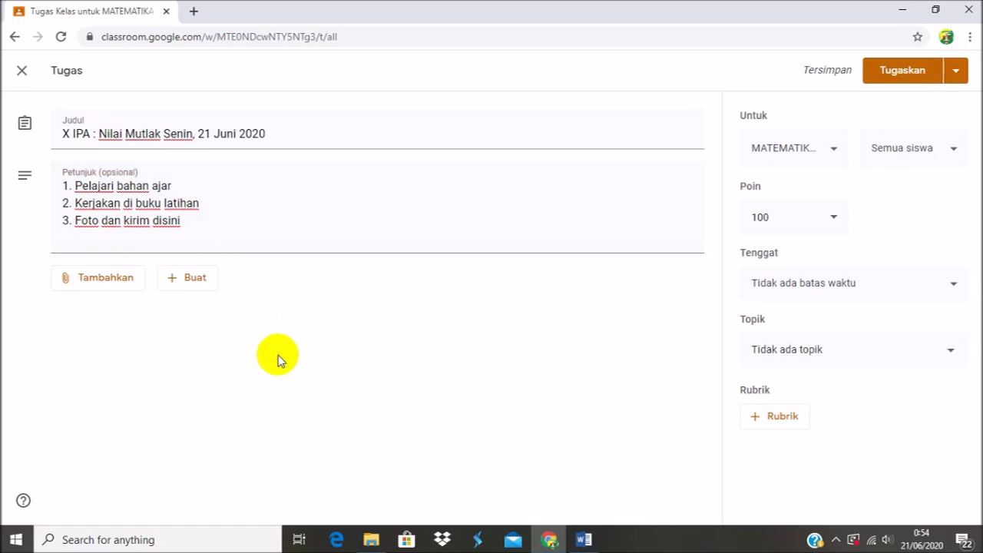
click(95, 287)
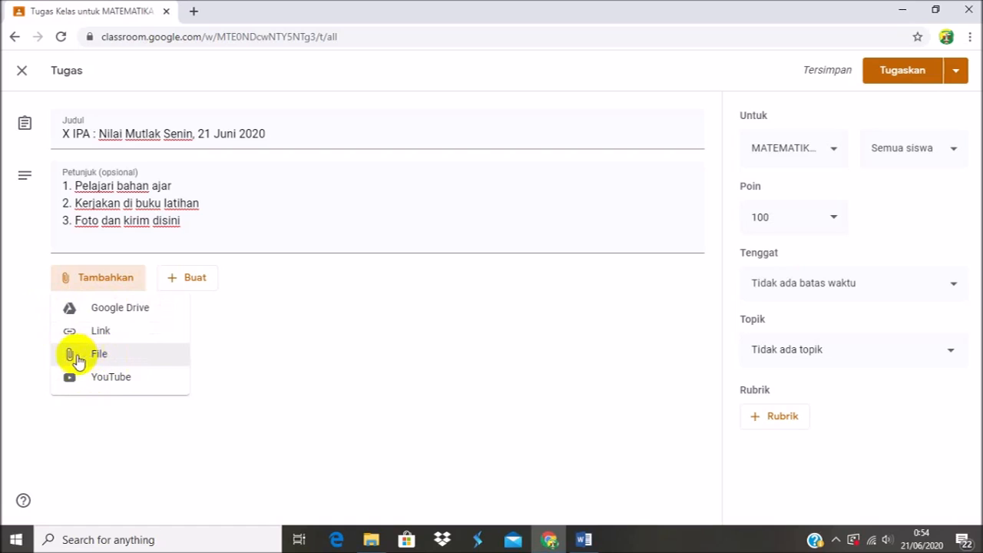
click(95, 358)
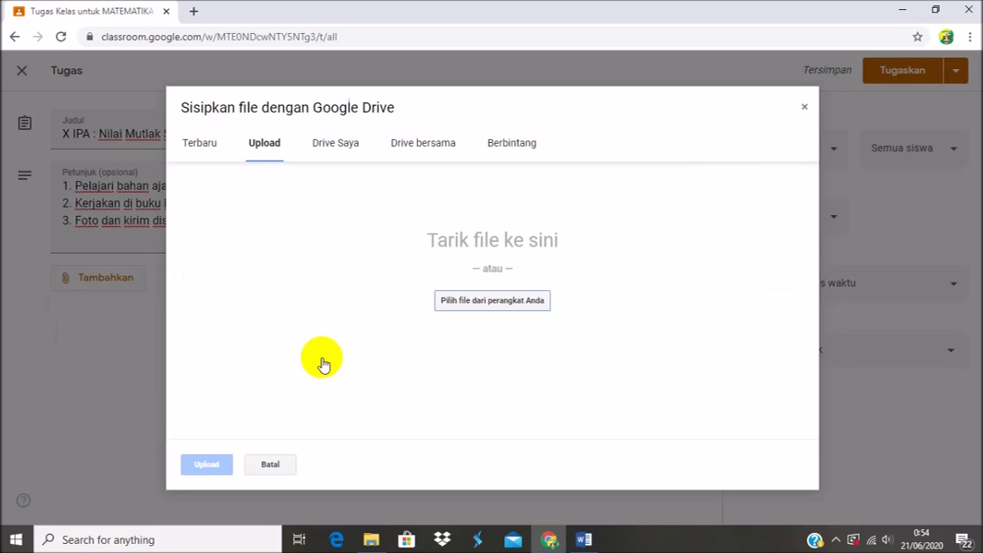
Switch to Word to examine the questions in the math club 1 document, checking back on the browser's upload dialog.
click(592, 534)
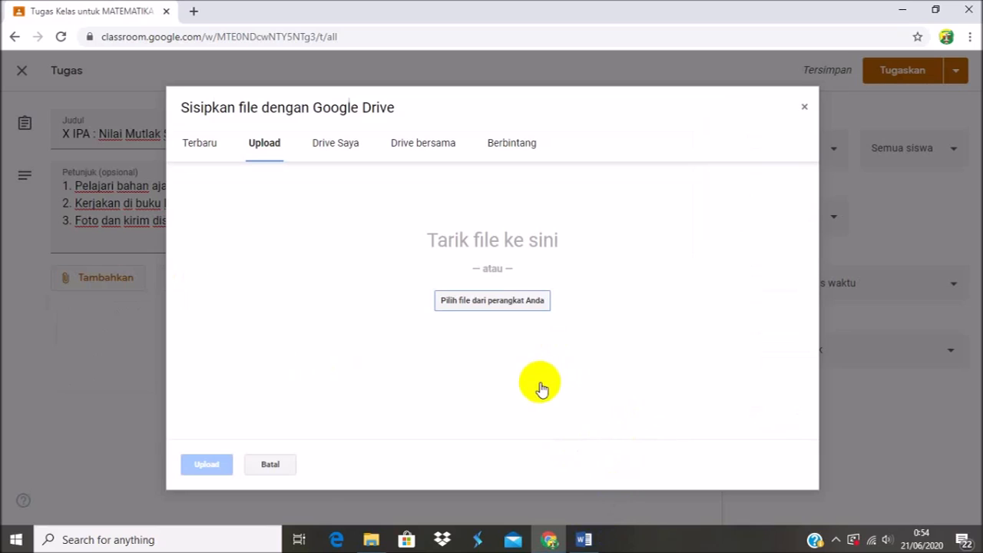
click(581, 544)
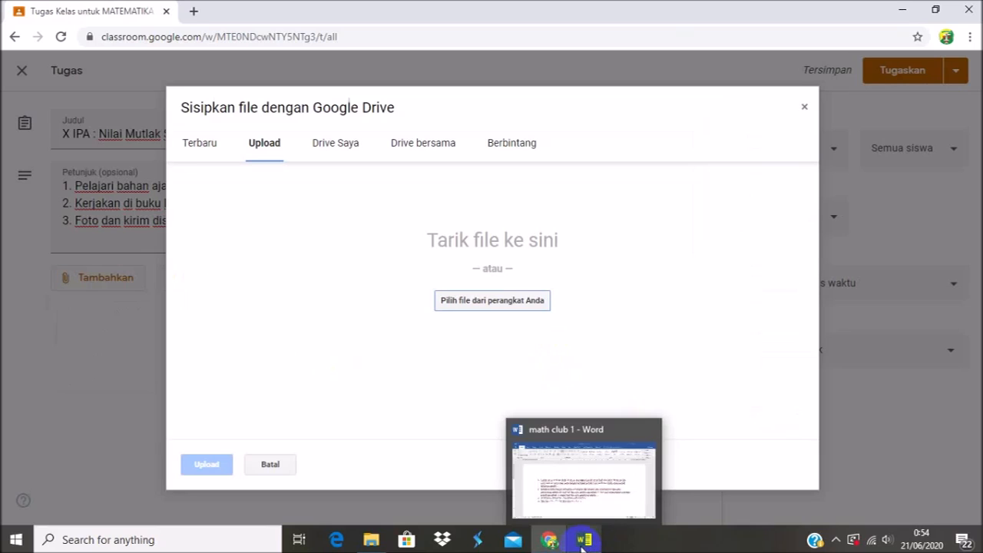
click(559, 490)
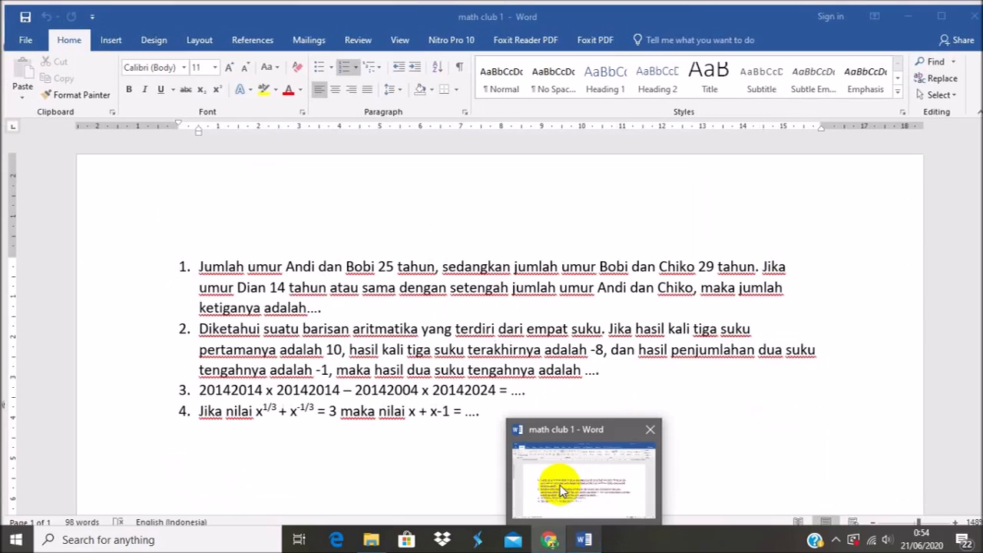
click(559, 489)
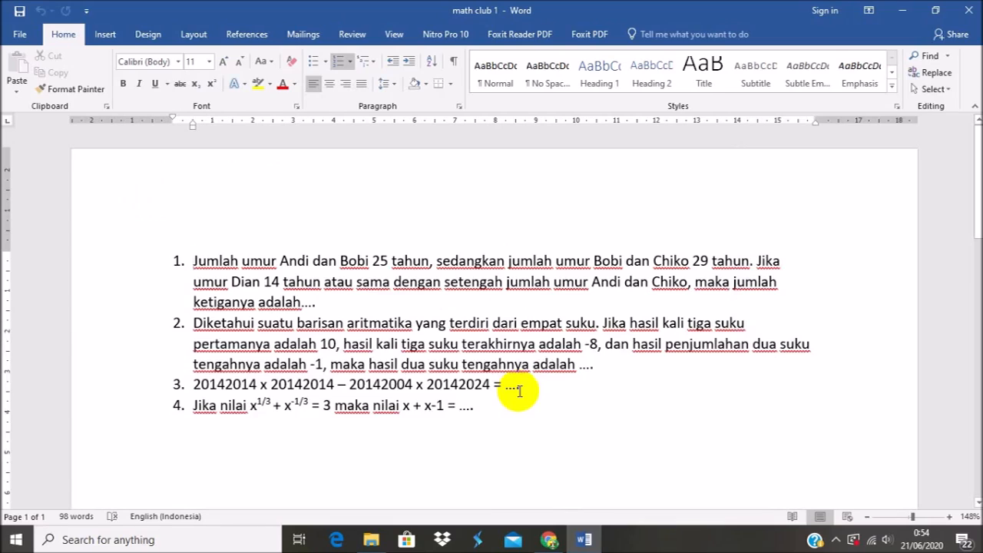
click(549, 541)
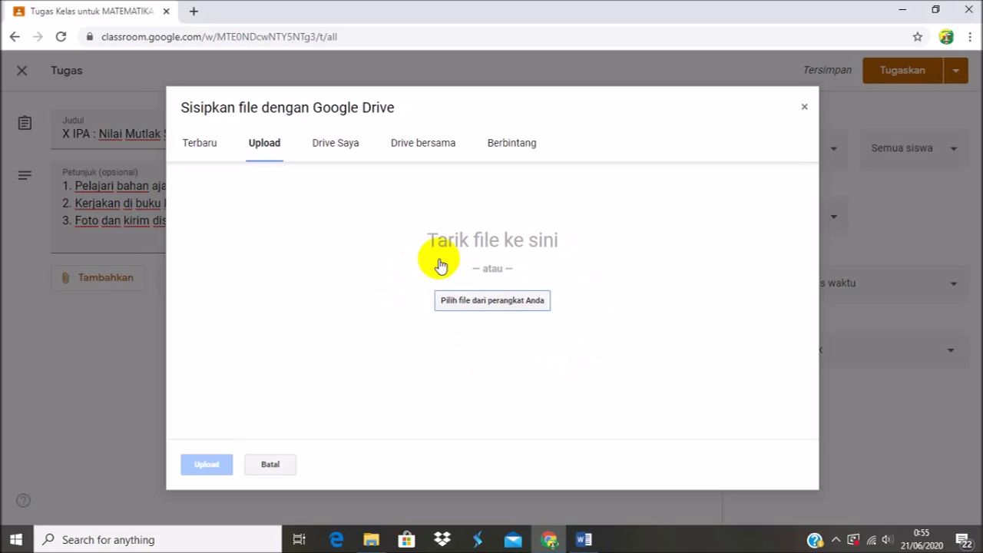
click(583, 540)
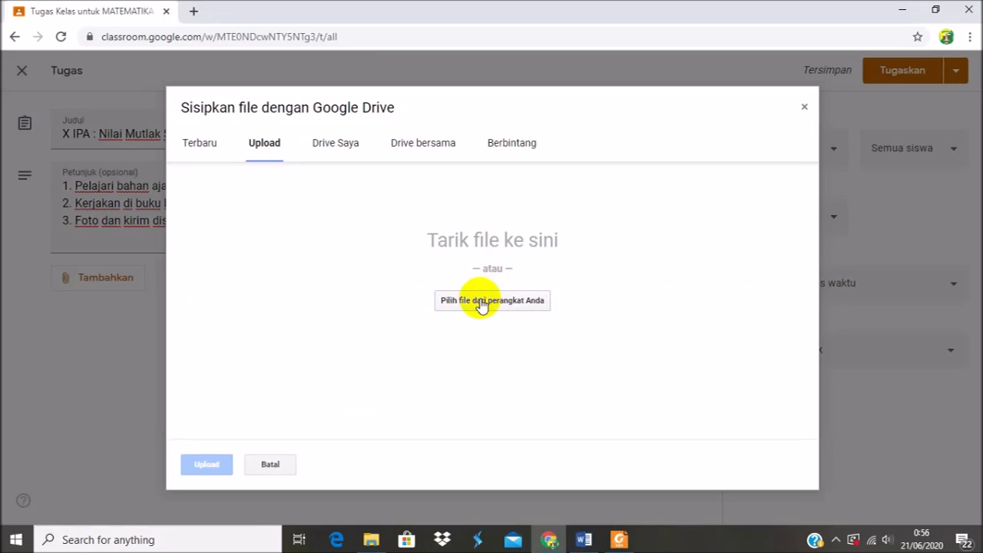
Select the math club 1 PDF from the Iriani (E:) drive and upload it as an attachment to the assignment.
click(482, 303)
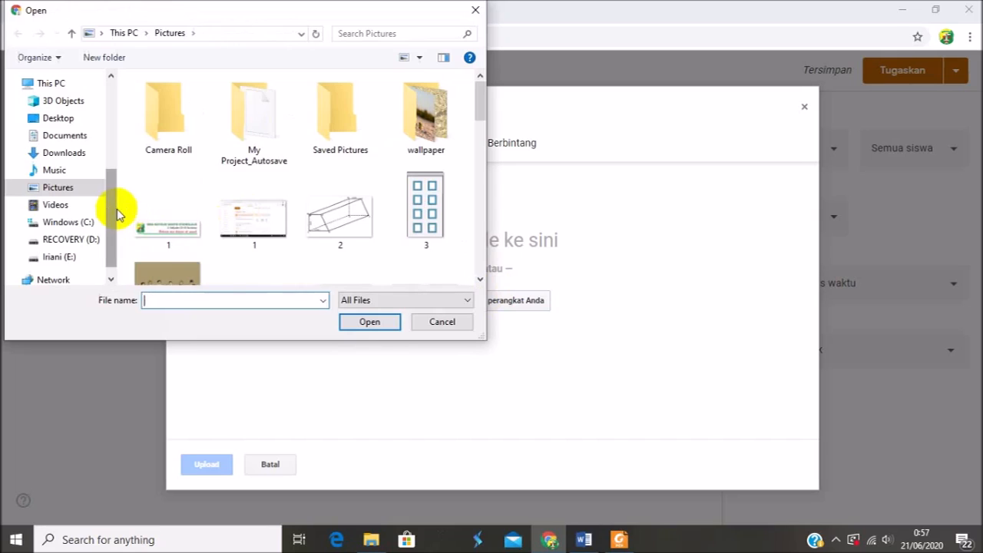
drag(113, 203, 110, 241)
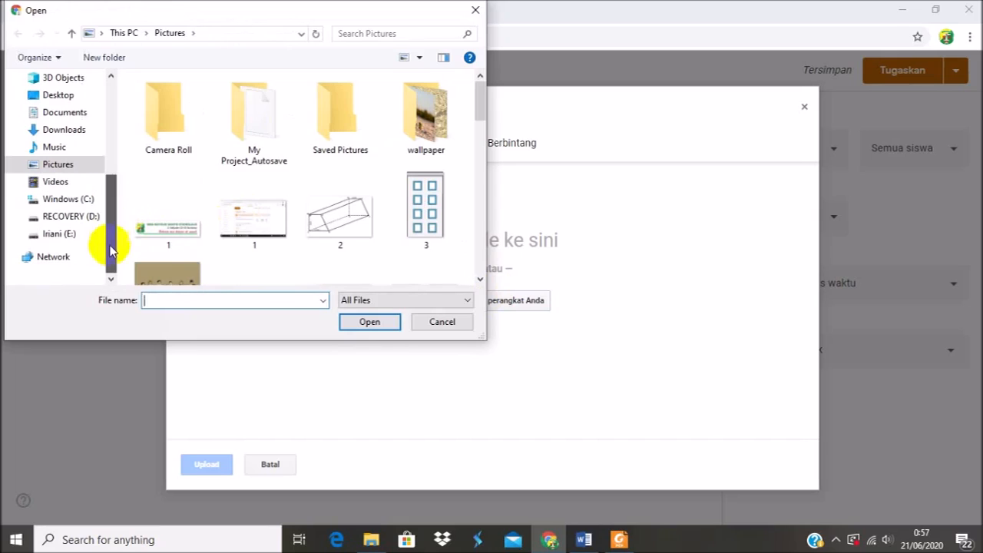
click(60, 238)
drag(477, 146, 468, 213)
click(155, 265)
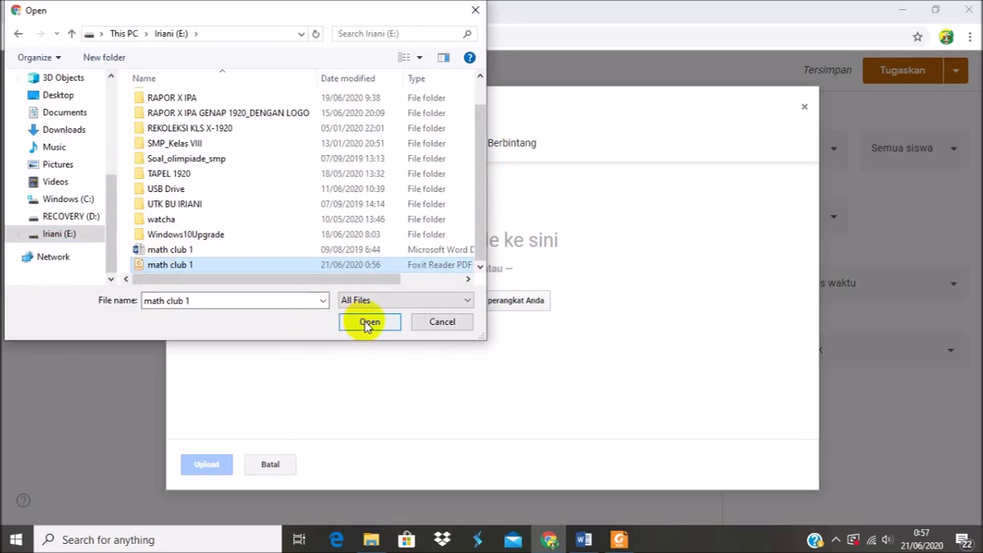
click(369, 322)
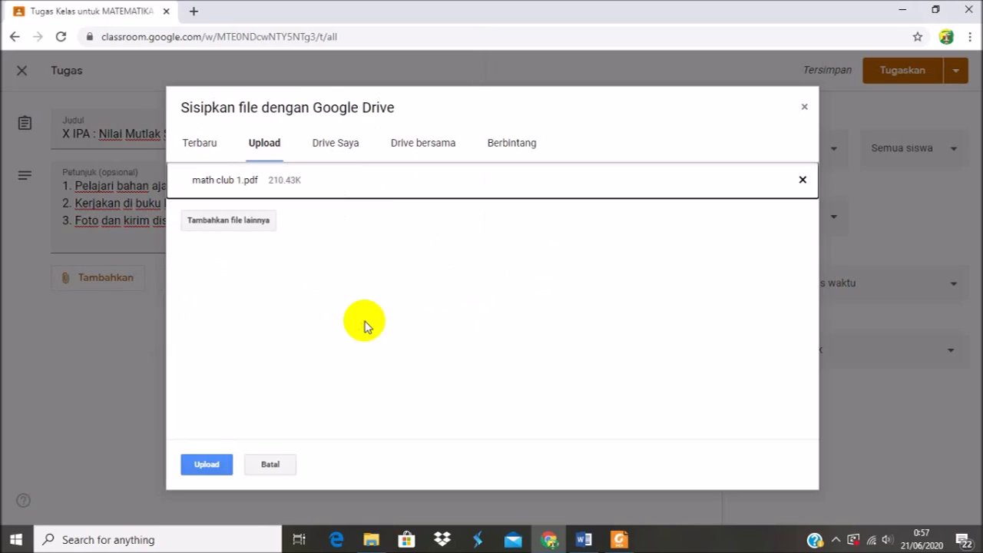
click(212, 466)
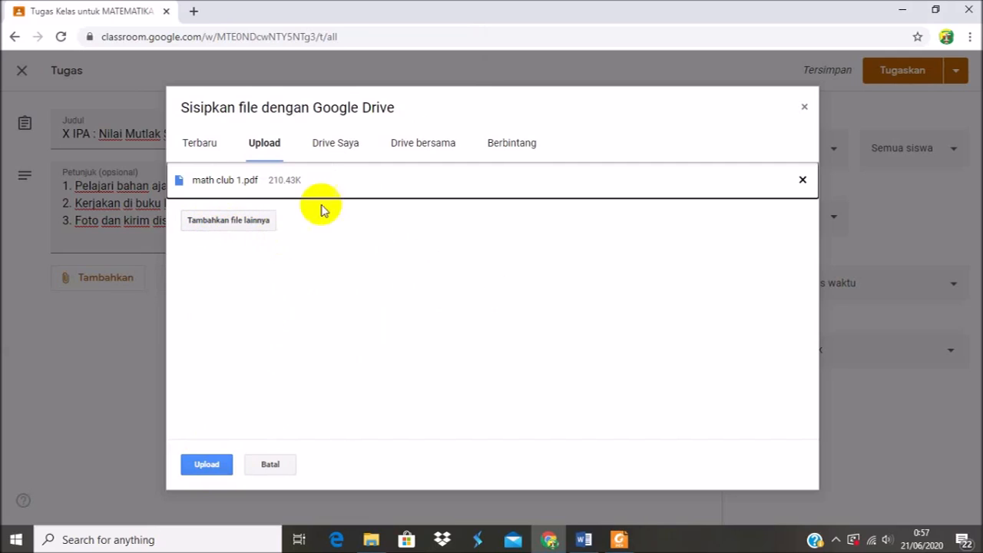
click(204, 466)
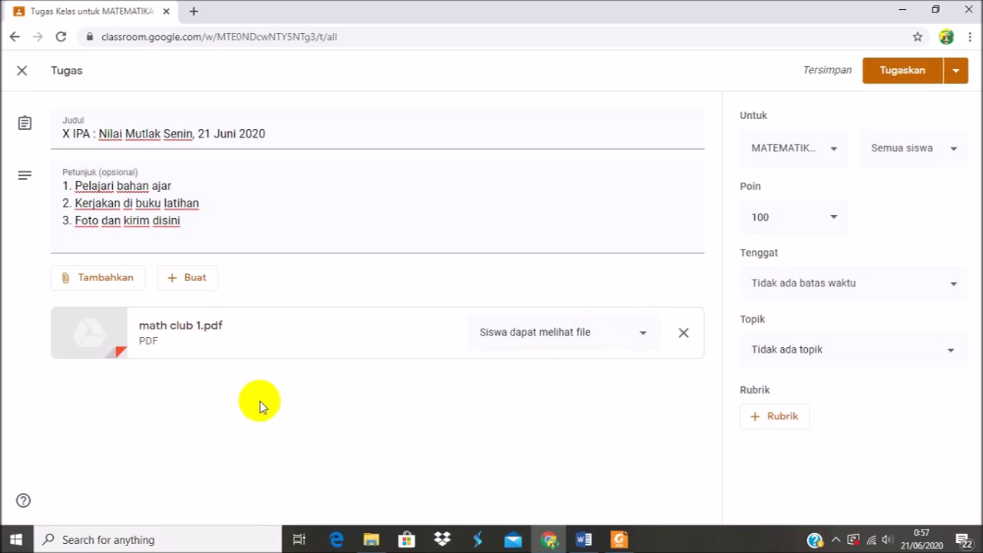
click(102, 283)
click(102, 283)
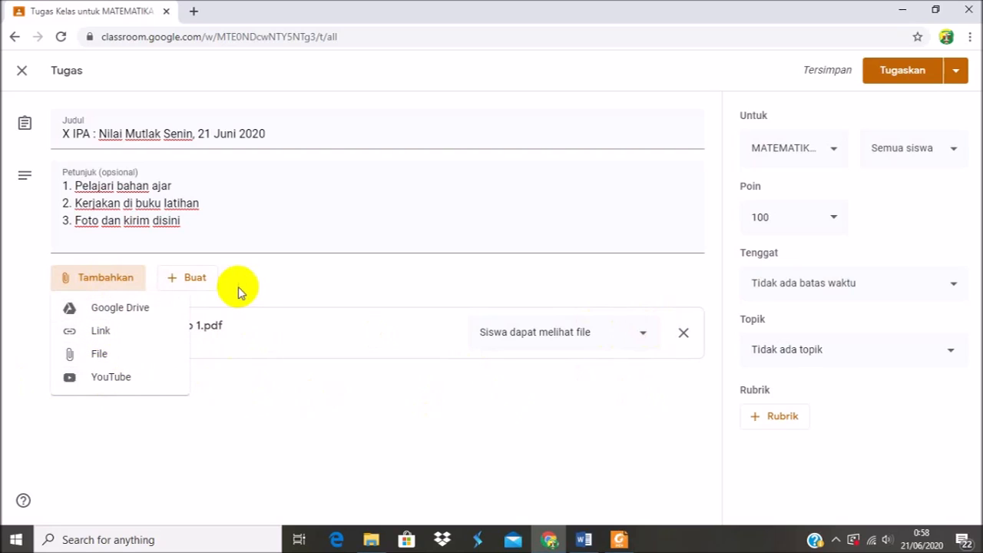
click(292, 268)
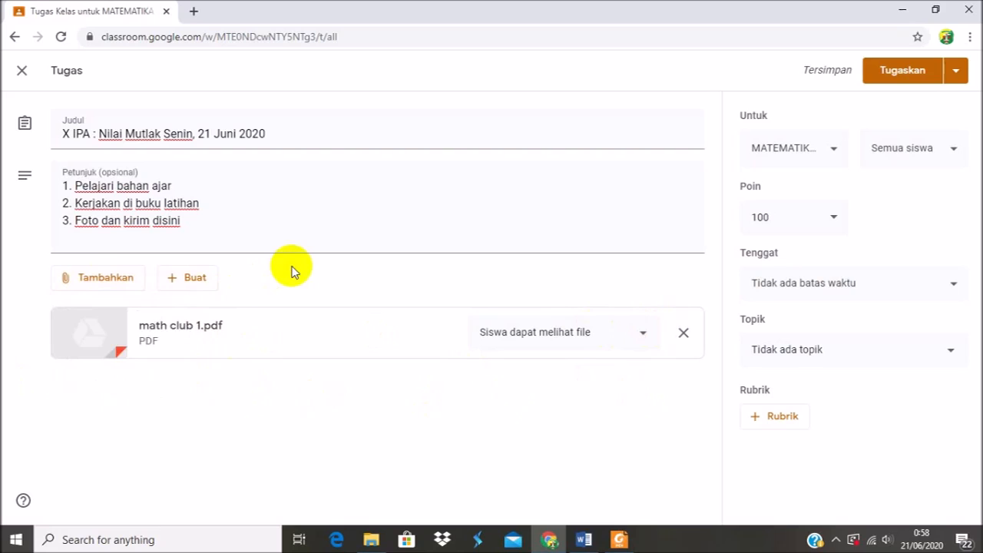
Start adding a YouTube video to the assignment and search for "nilai mutlak".
click(118, 280)
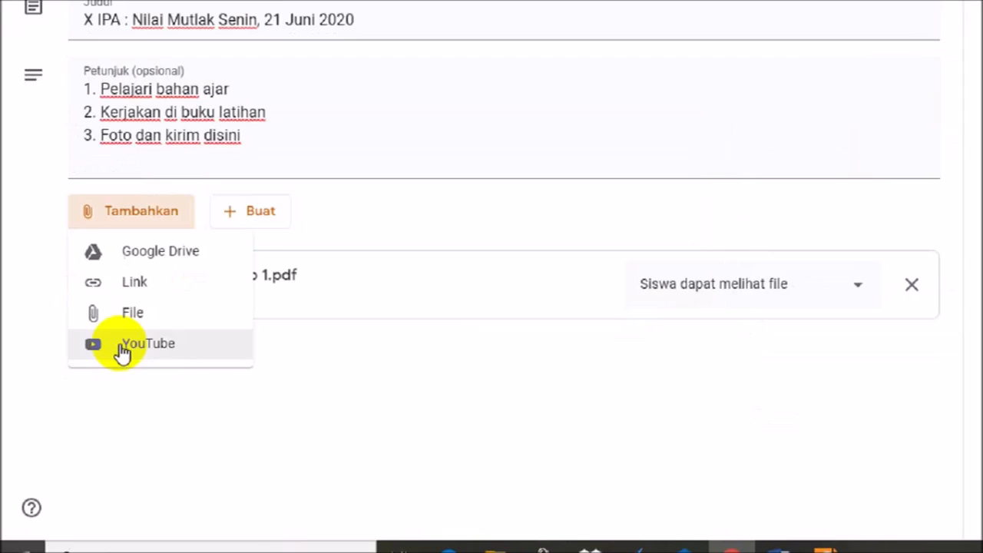
click(216, 283)
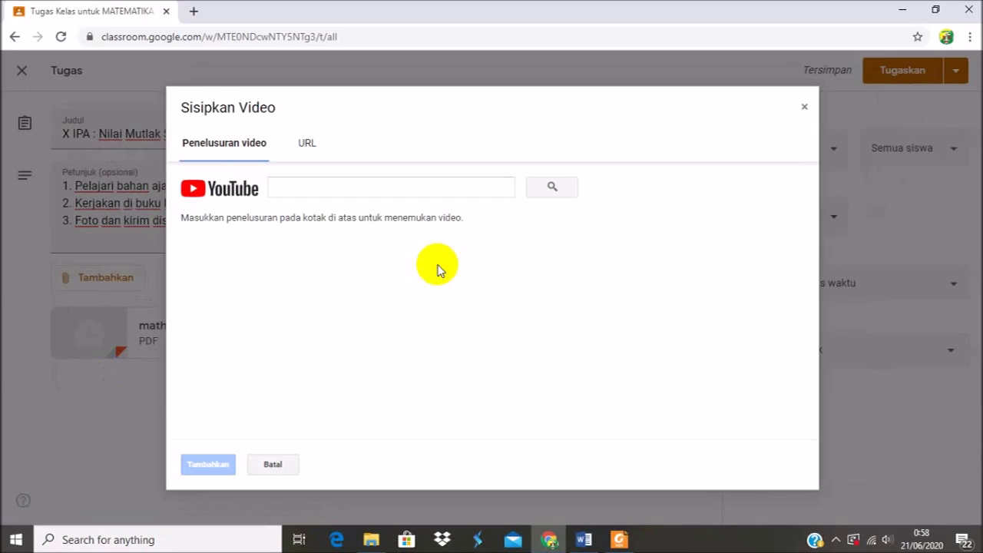
click(325, 190)
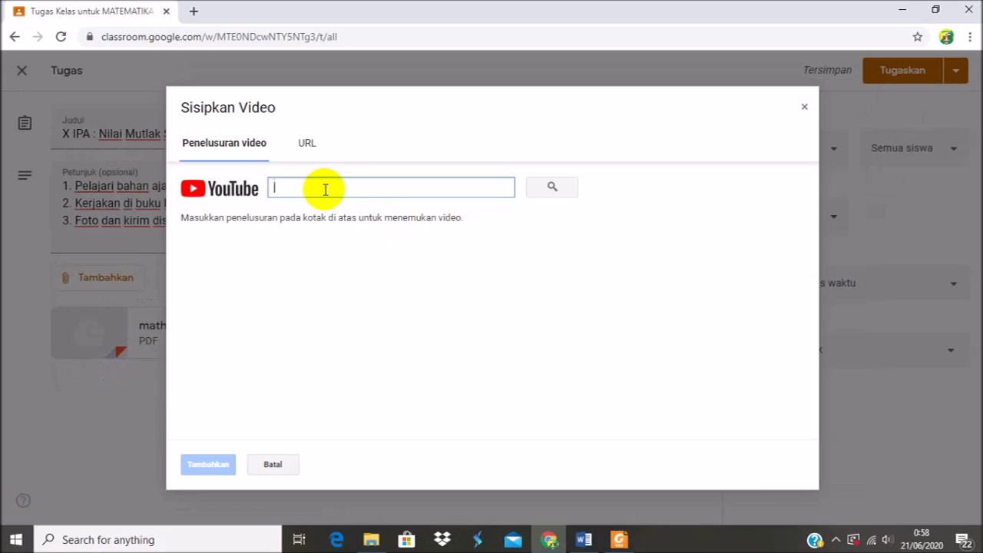
text(nilai)
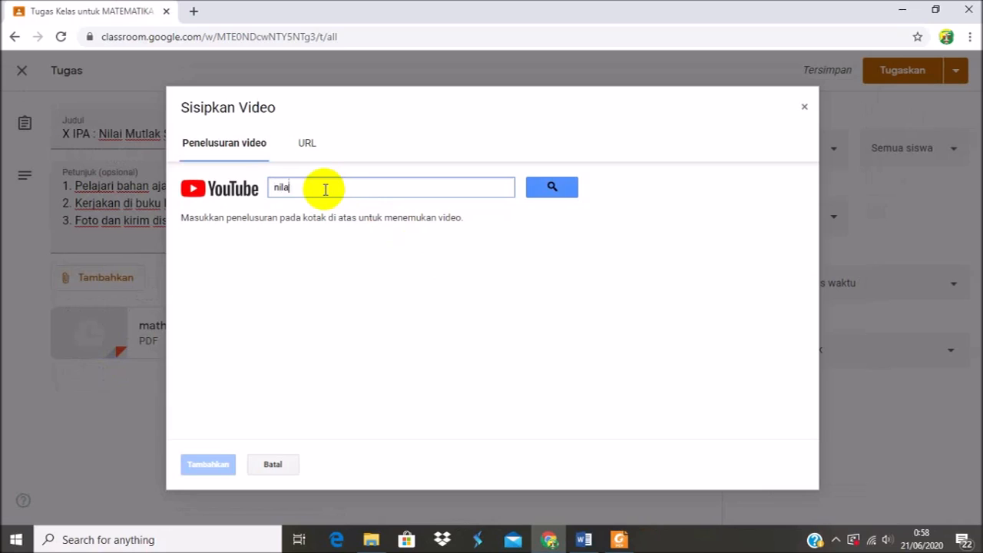
text( mutlak)
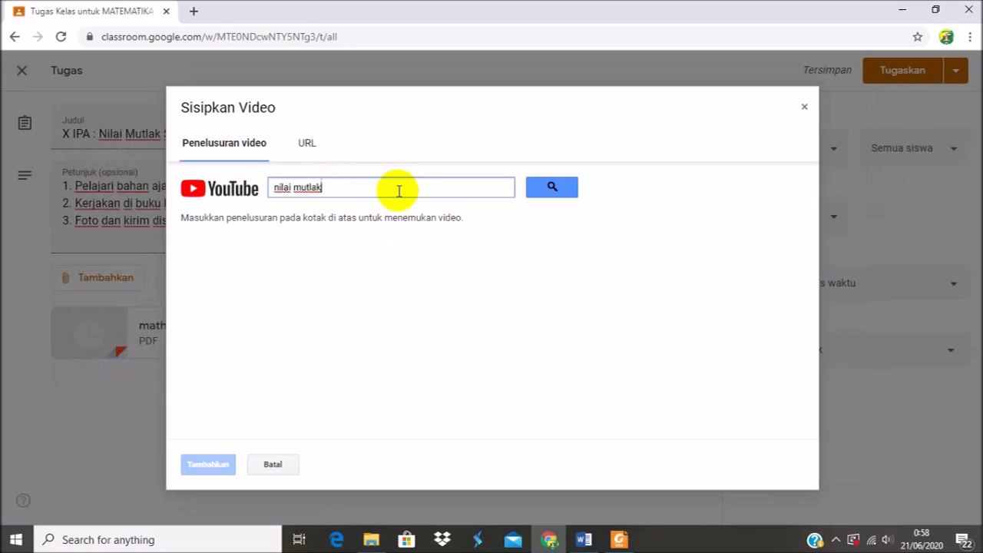
key(Return)
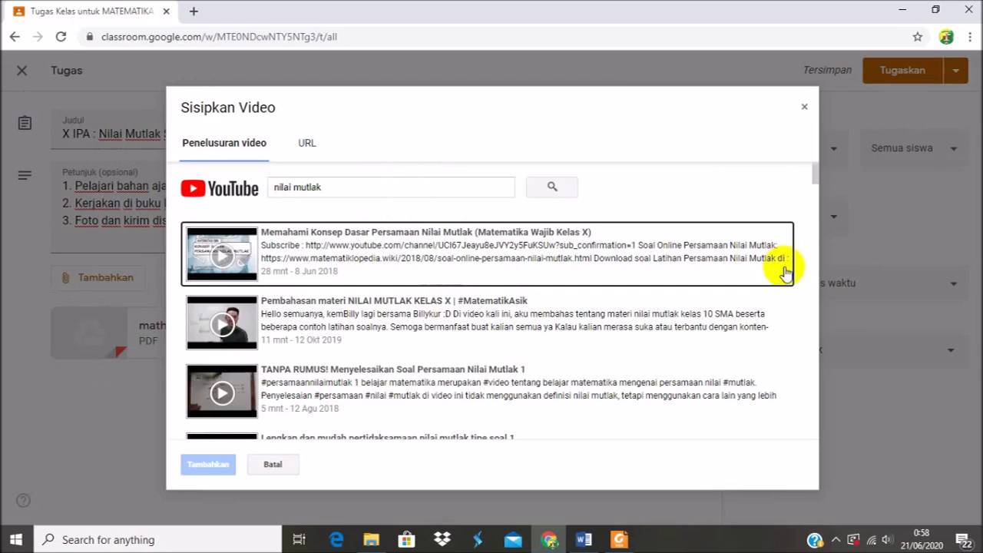
Attach the video "Memahami Konsep Dasar Persamaan Nilai Mutlak (Matematika Wajib Kelas X)" to the assignment.
mouse_move(815, 174)
mouse_down()
mouse_move(815, 182)
mouse_move(816, 171)
mouse_up()
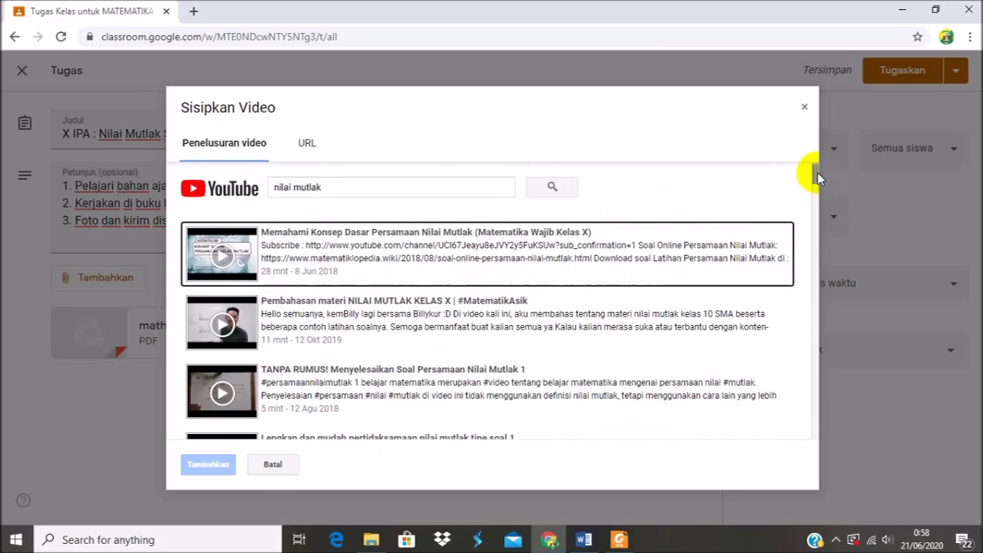
click(318, 244)
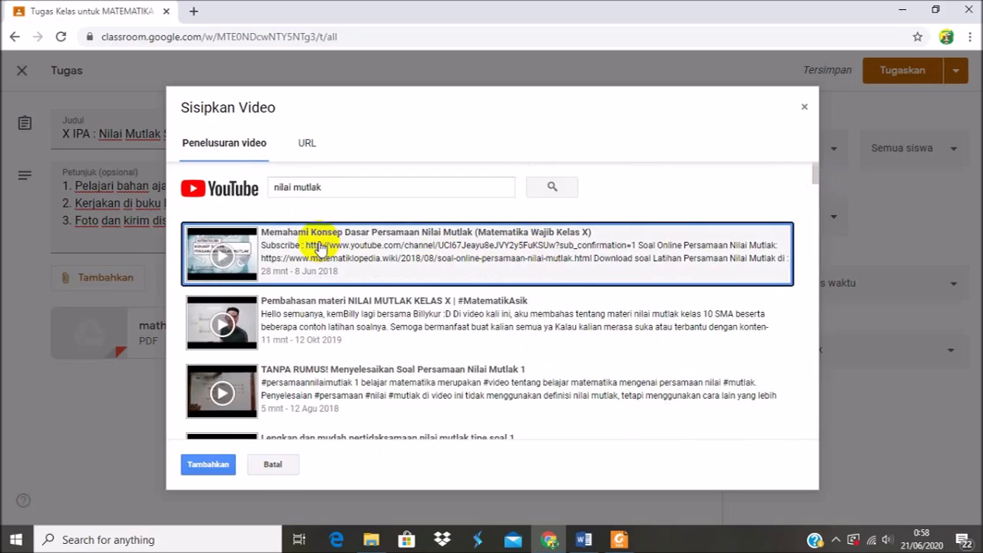
click(208, 463)
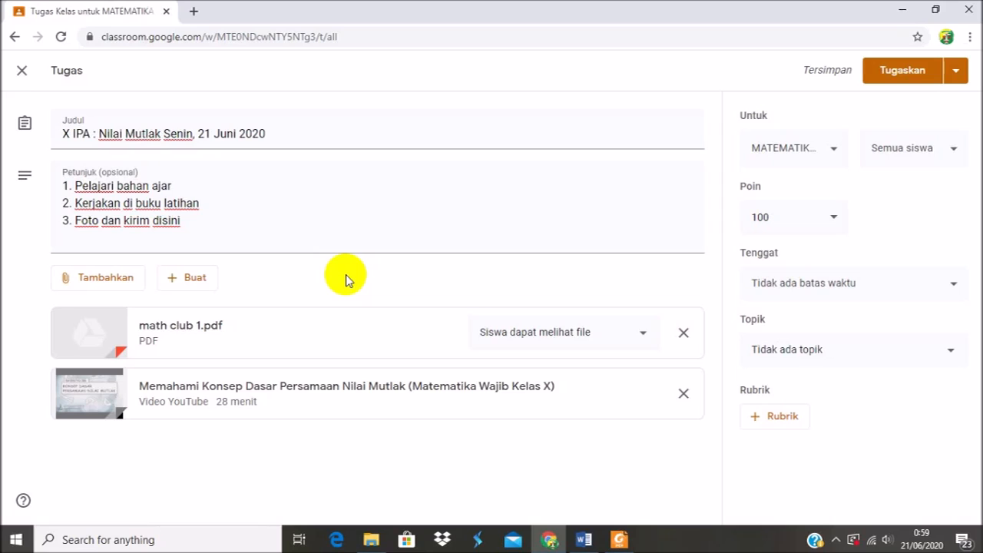
Set the assignment's due date to 22 Jun 2020 and the due time to 15.00.
click(839, 289)
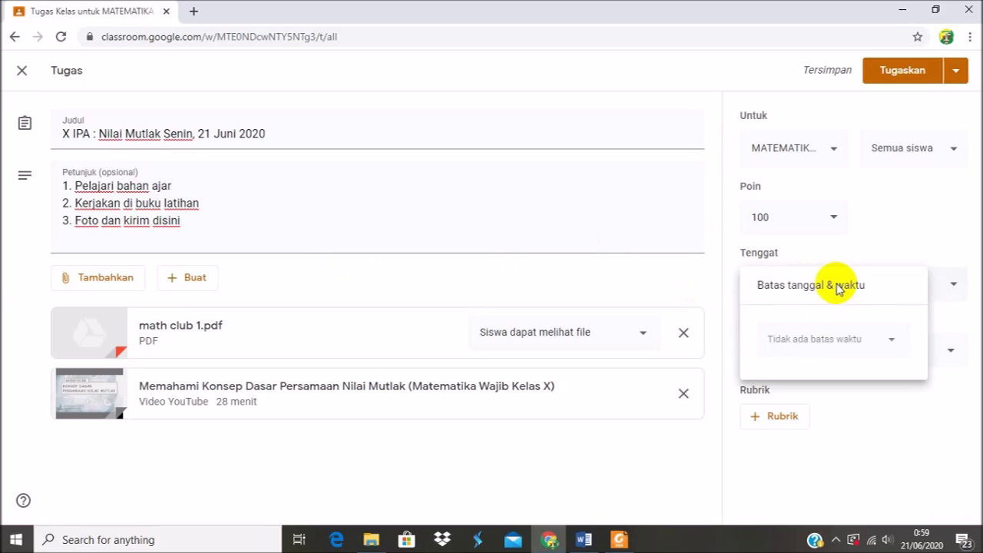
click(800, 344)
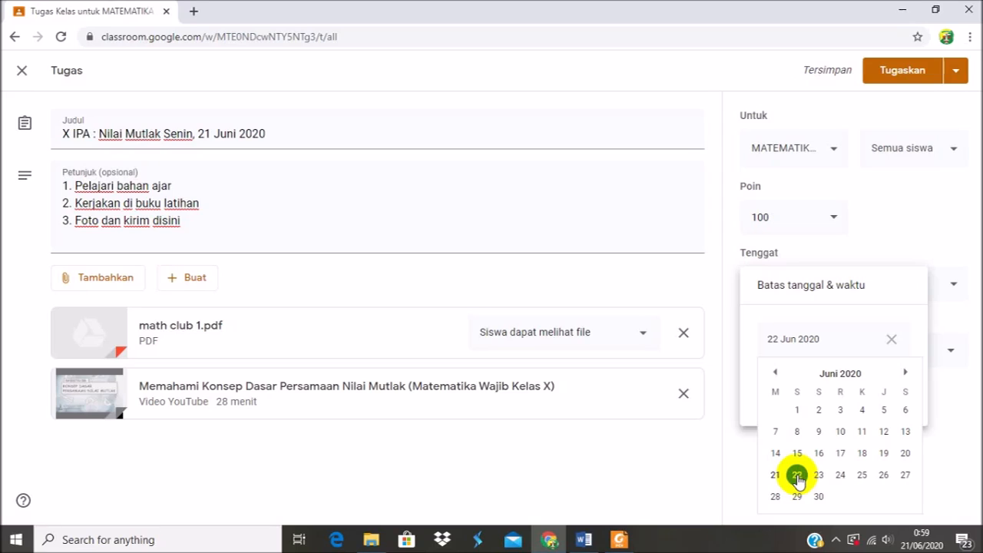
click(797, 476)
click(790, 392)
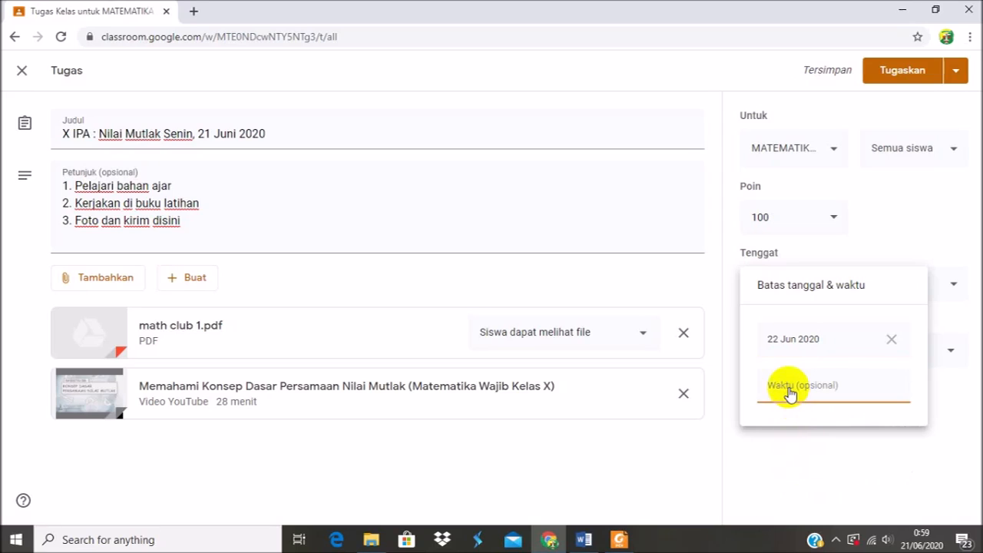
click(790, 389)
key(BackSpace)
text(15.00)
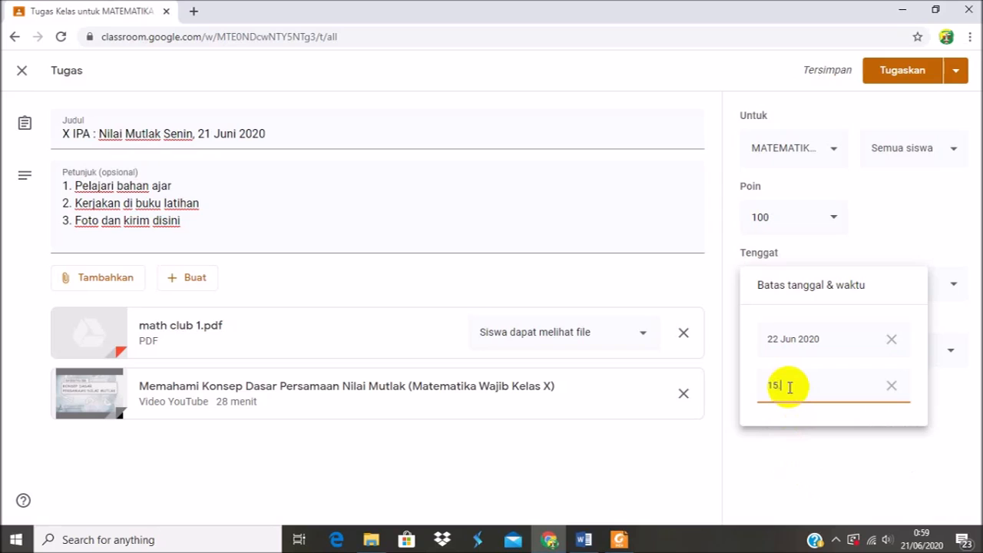
click(788, 452)
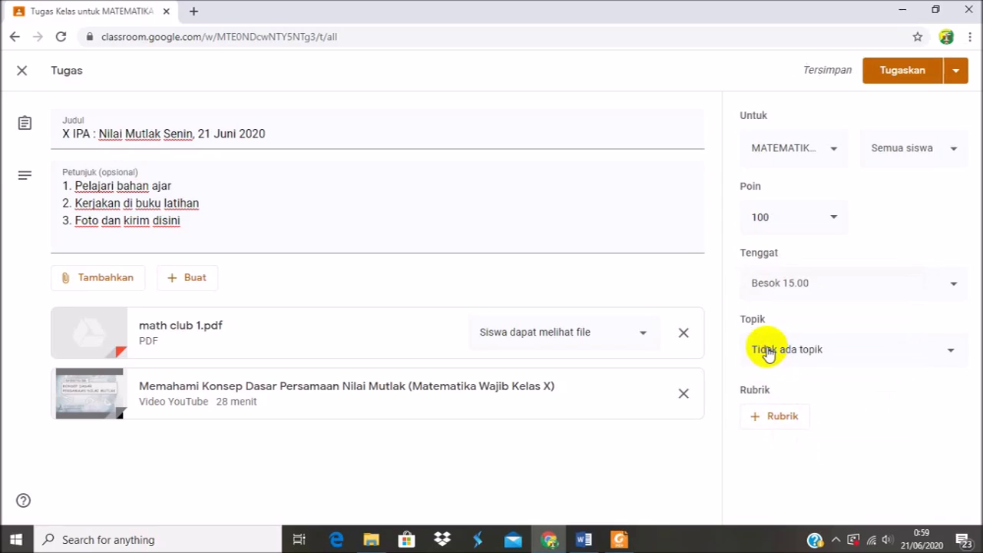
Place the assignment under the X IPA topic and assign it to all students.
click(868, 355)
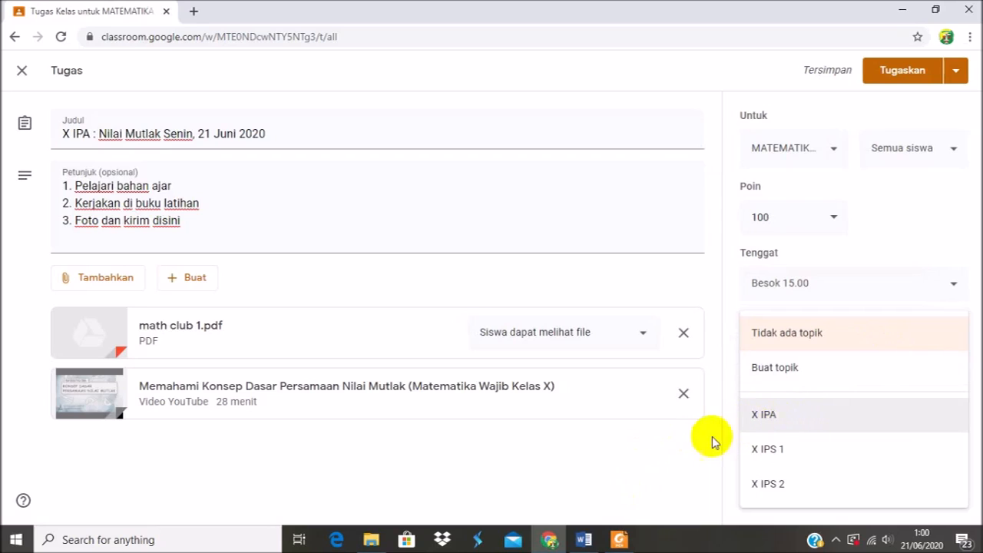
click(782, 419)
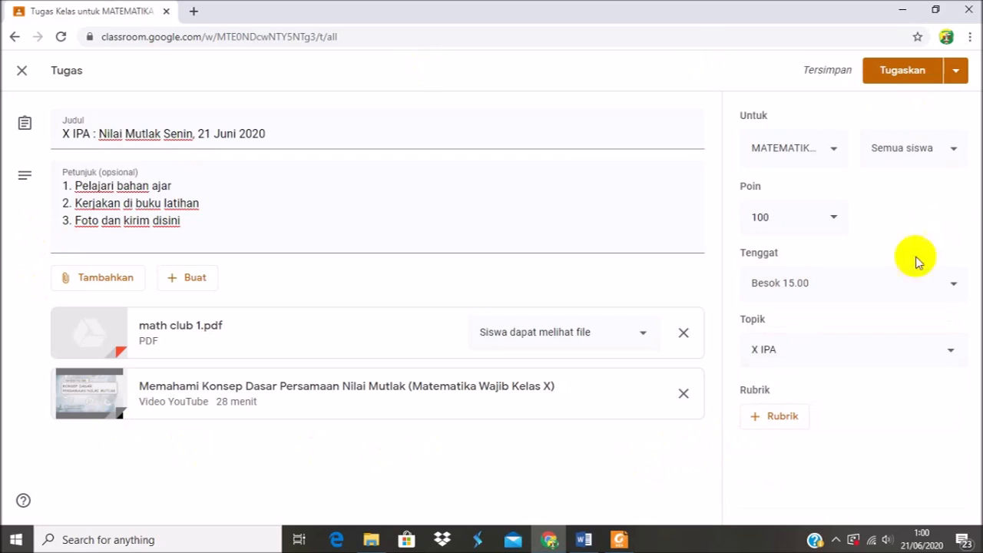
click(906, 73)
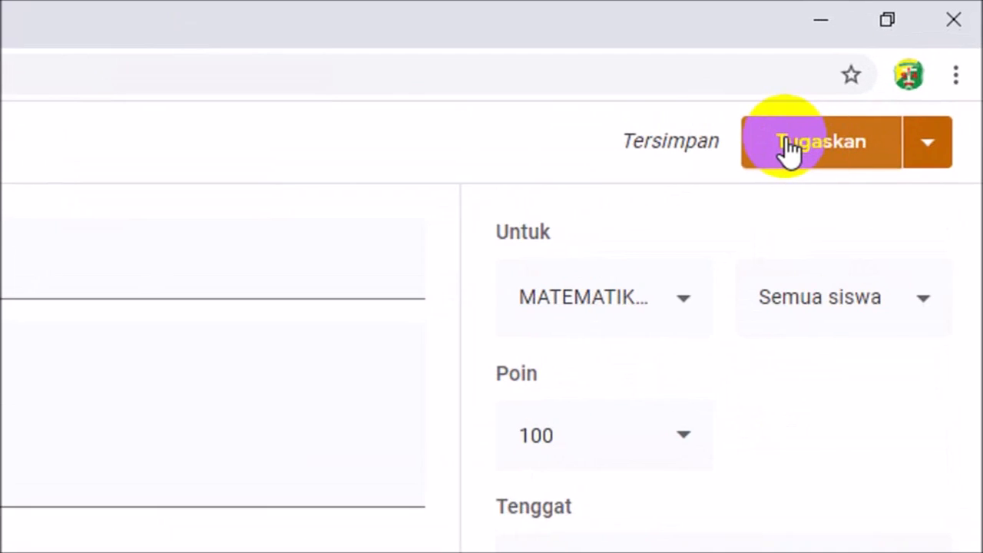
click(785, 138)
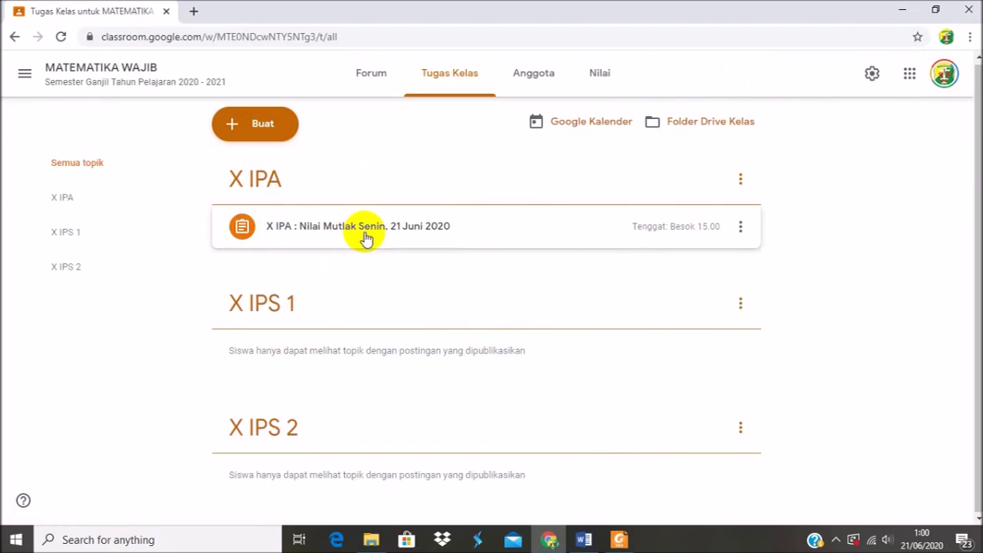
Expand the posted Nilai Mutlak assignment under X IPA and open it for editing.
click(367, 238)
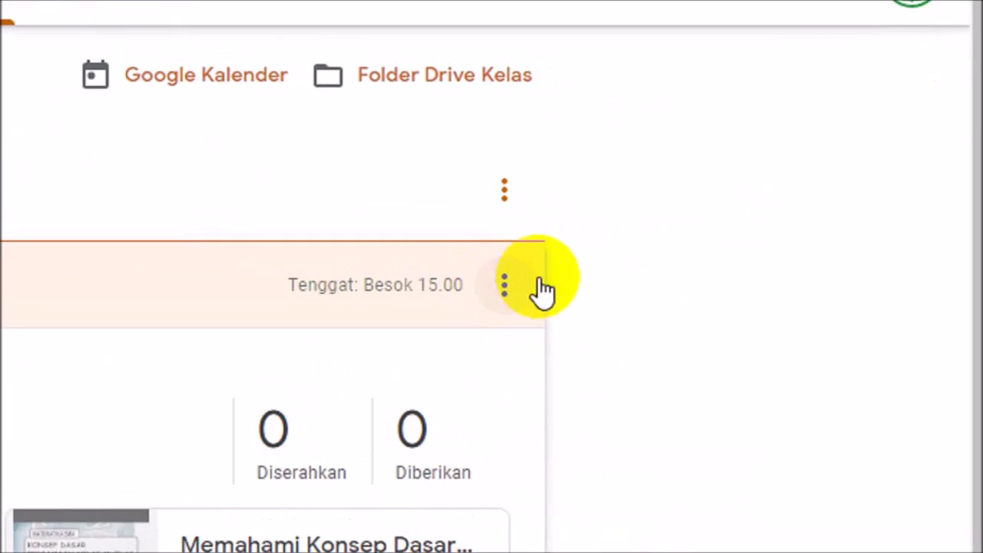
click(502, 284)
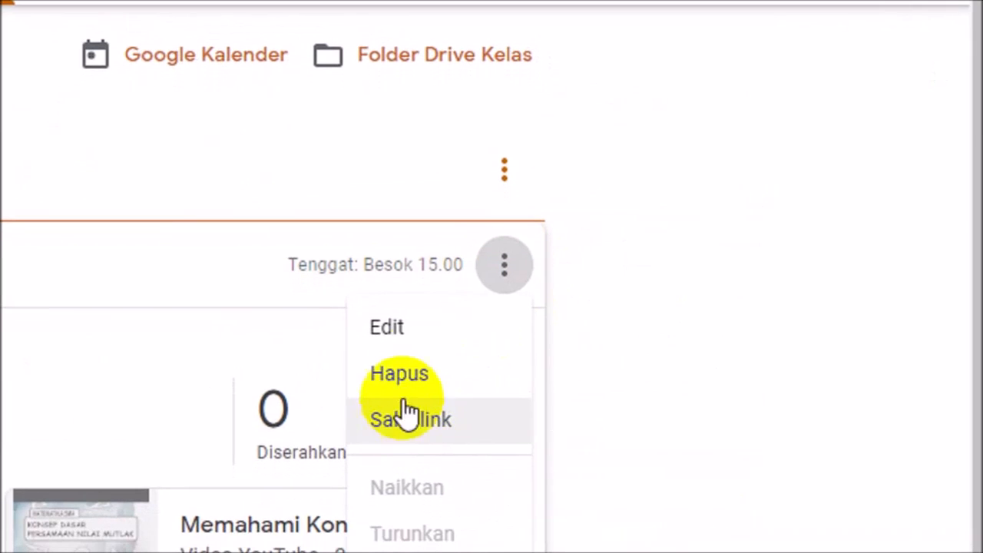
click(412, 340)
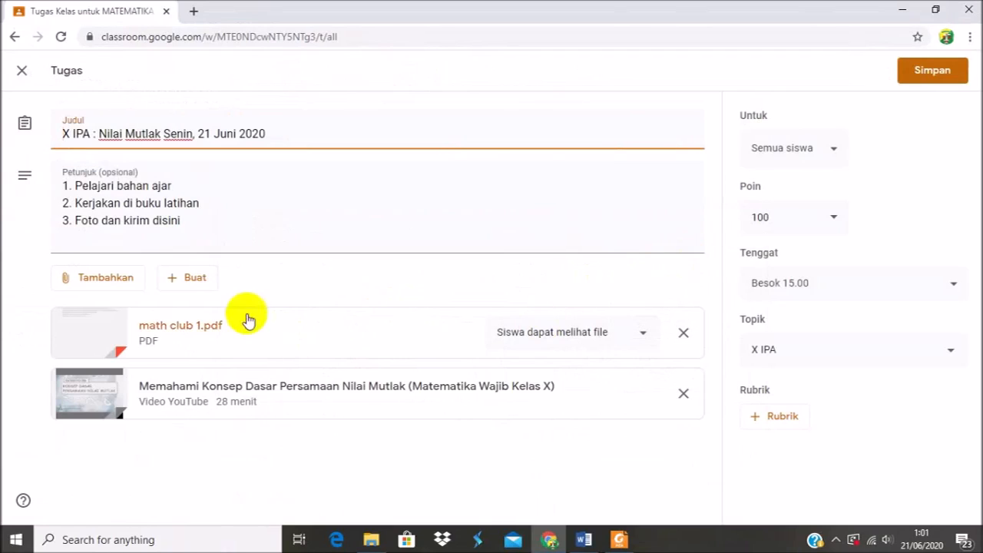
Set the assignment's due time to 18.00 and save the edited assignment.
click(795, 286)
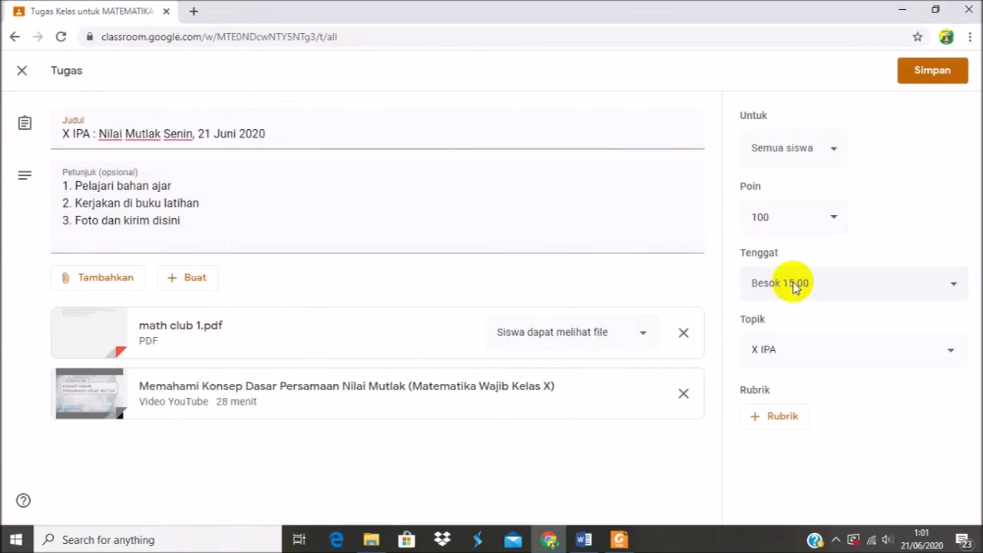
click(794, 285)
click(791, 387)
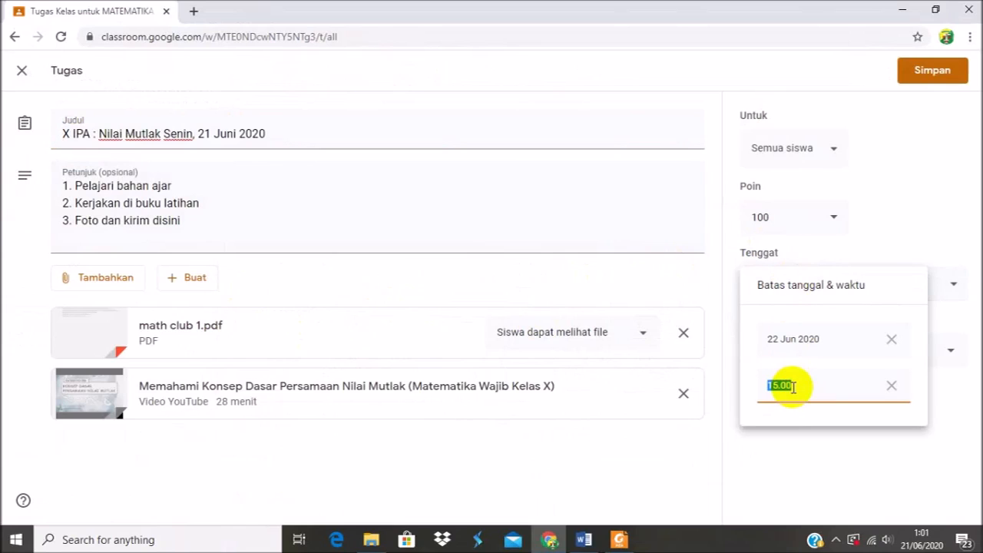
key(BackSpace)
text(18.00)
click(787, 472)
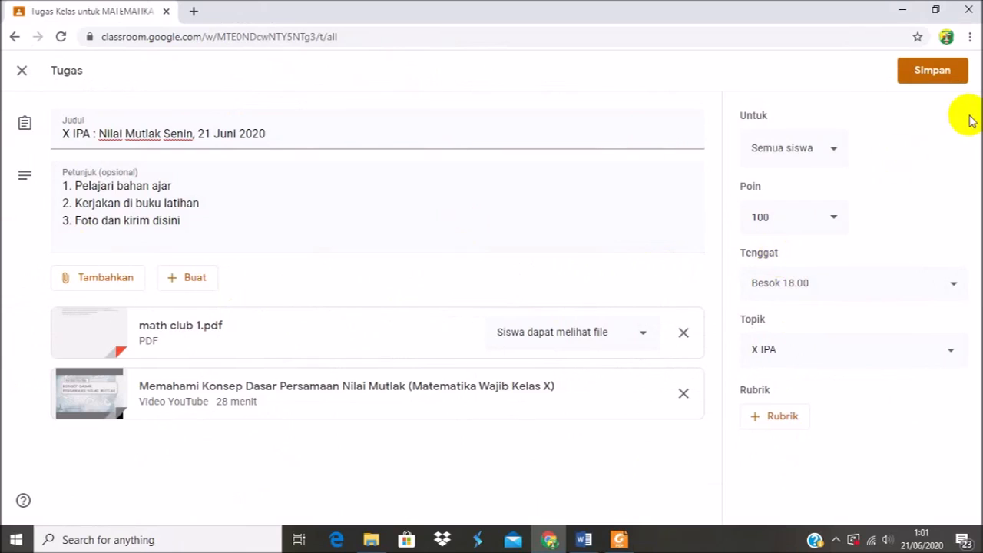
click(925, 82)
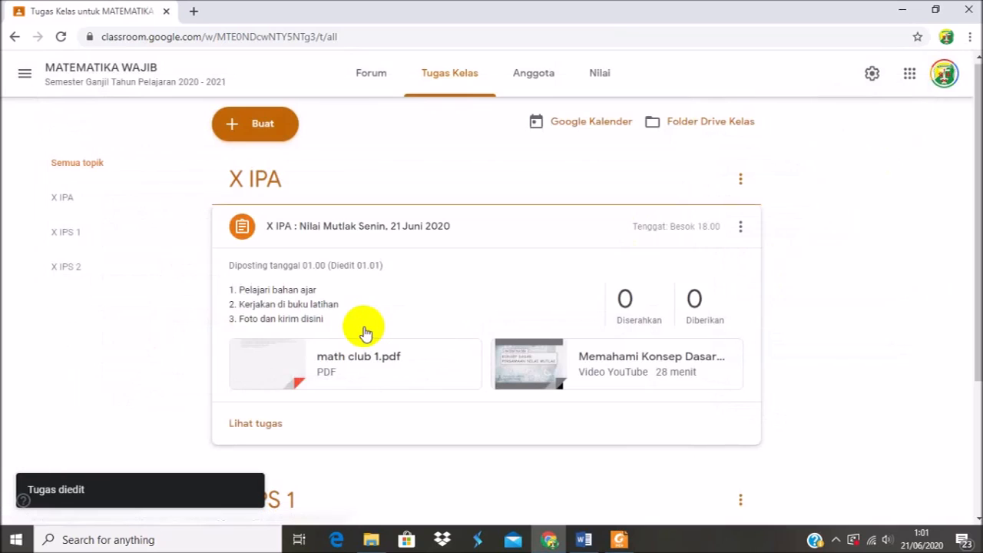
Collapse the Nilai Mutlak assignment and examine the available classwork types and the blank Materi form, closing it without posting.
click(398, 232)
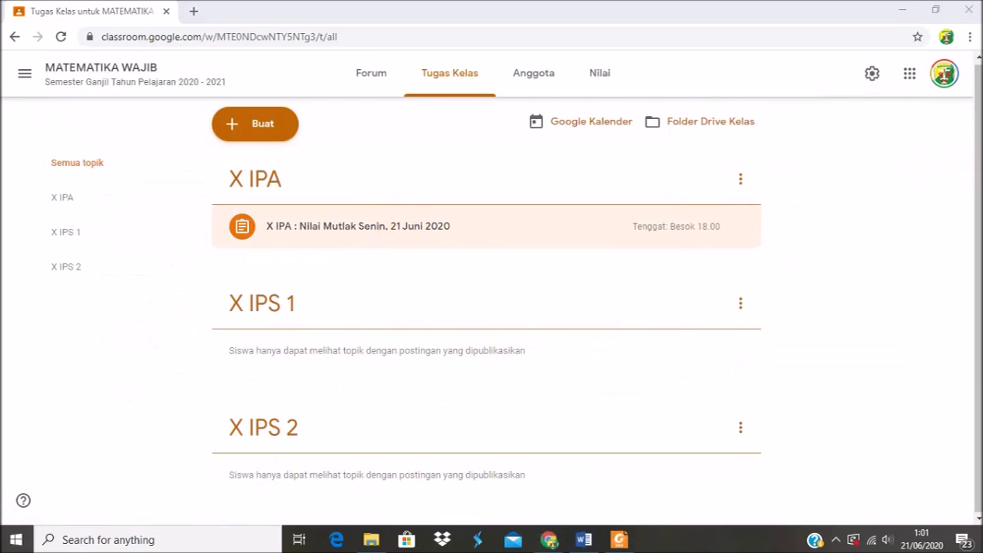
click(264, 128)
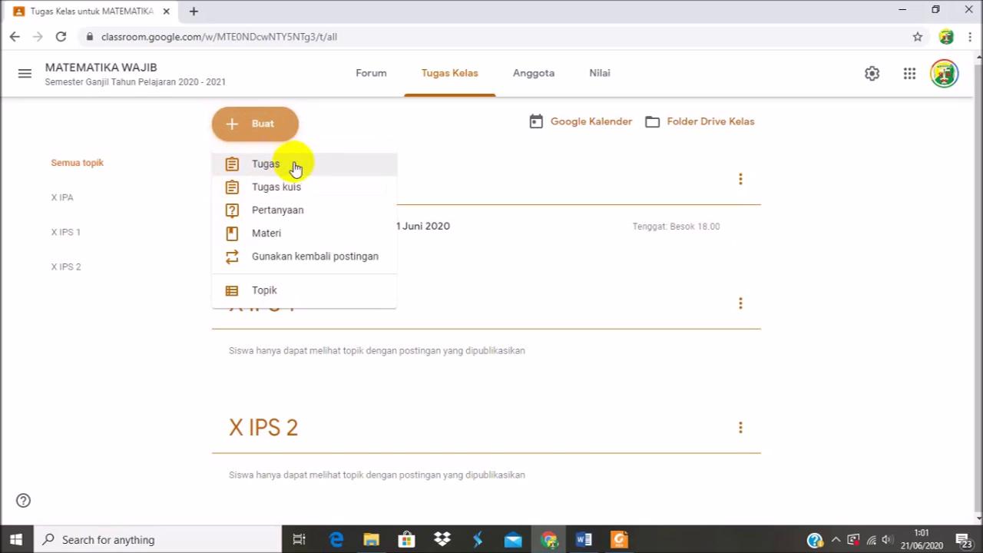
click(262, 237)
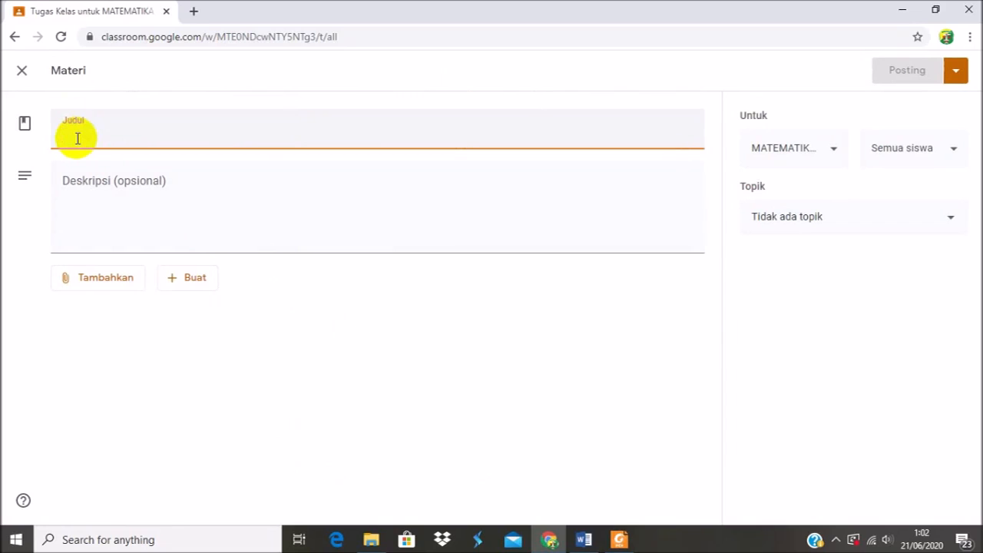
click(22, 70)
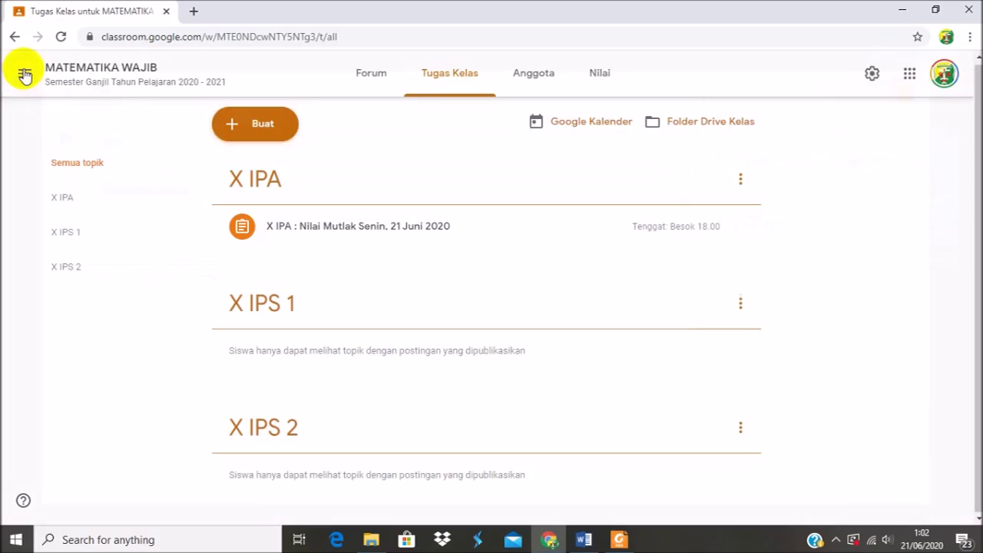
click(261, 125)
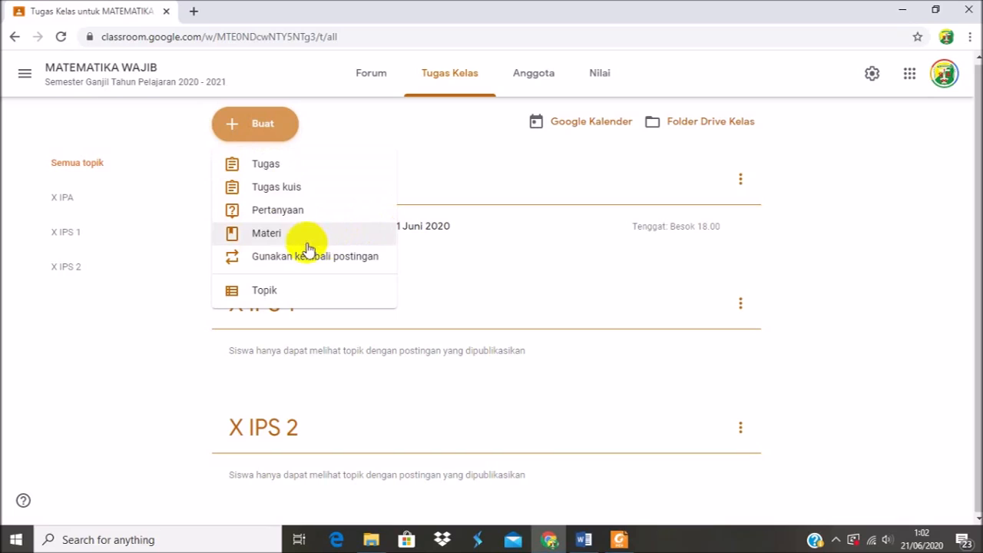
click(434, 132)
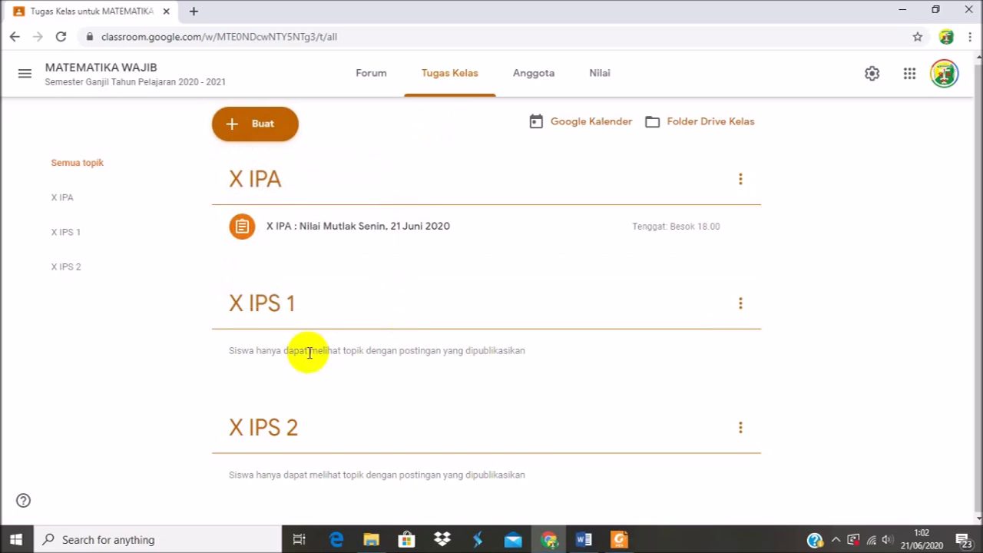
click(253, 126)
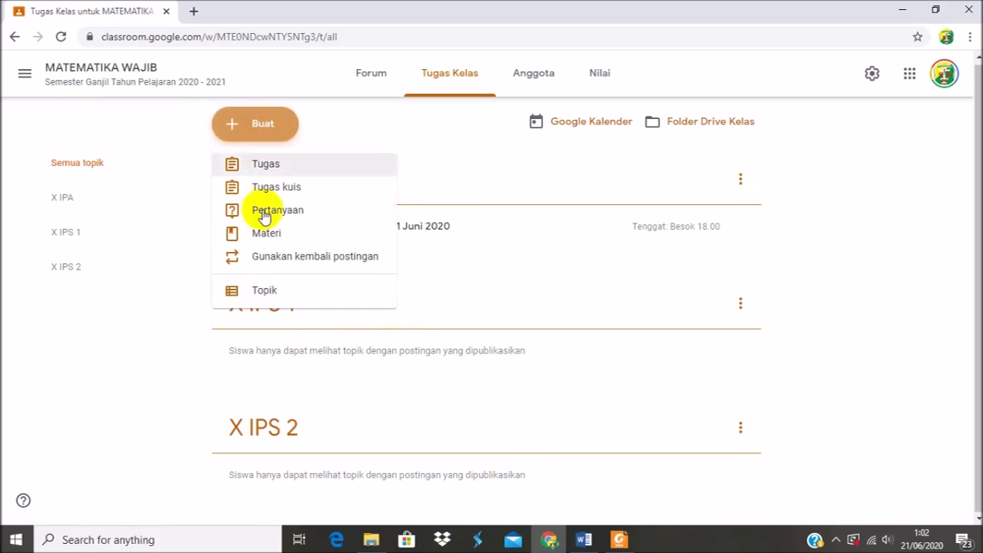
click(259, 234)
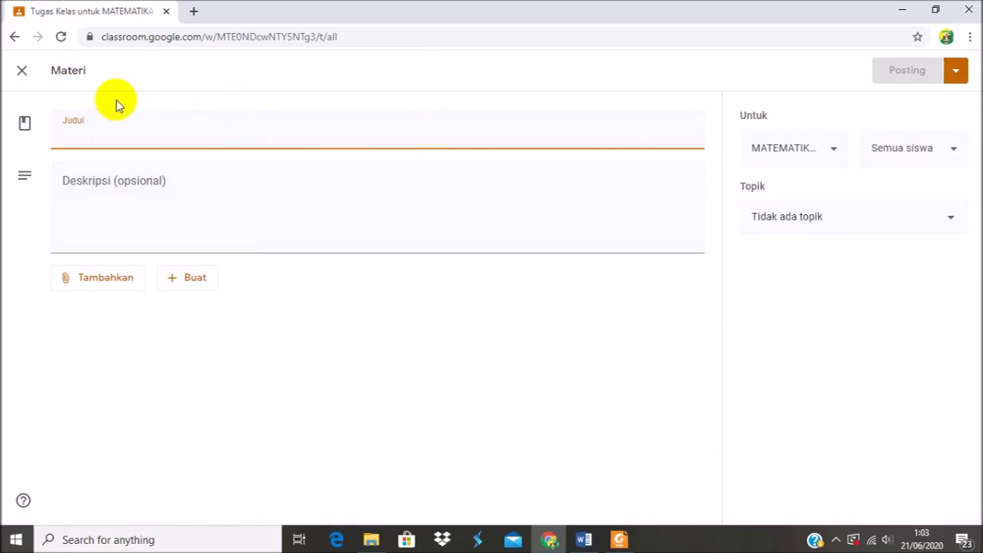
click(23, 73)
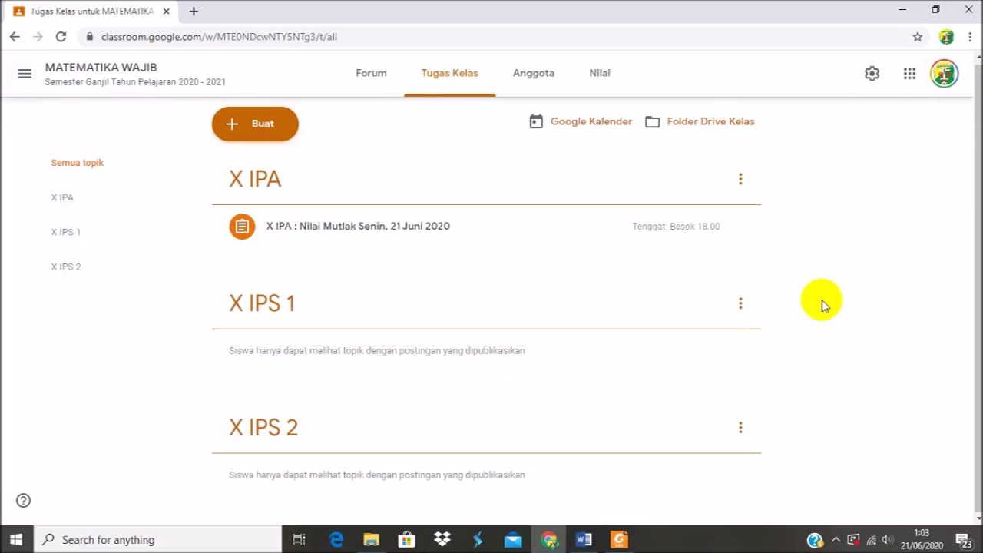
Examine a new quiz assignment and its attached Blank Quiz form, closing both without assigning.
click(245, 120)
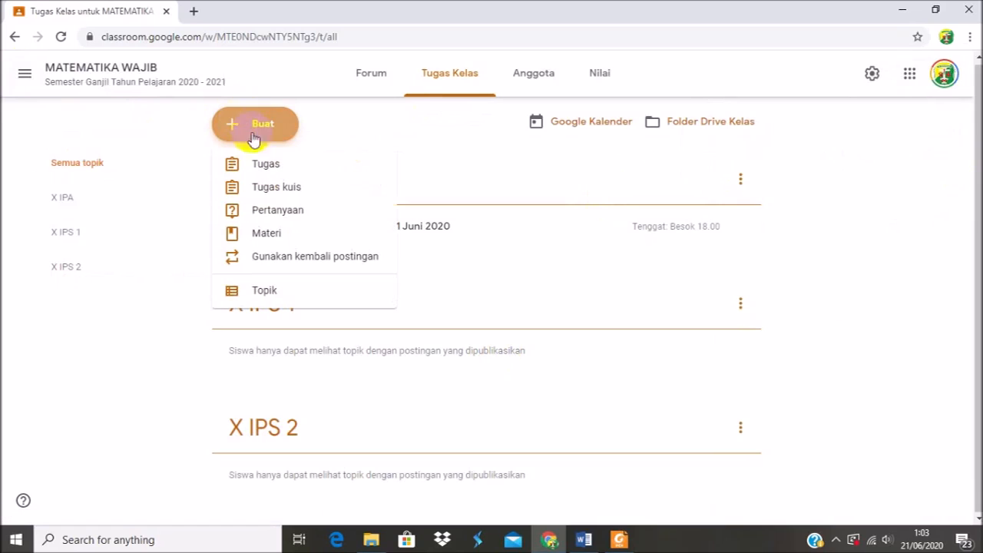
click(286, 191)
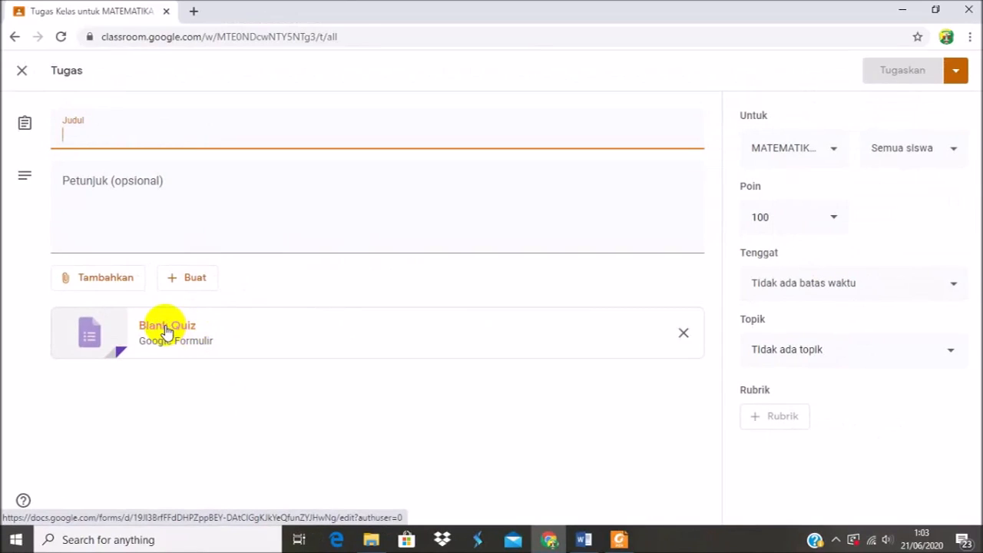
click(166, 330)
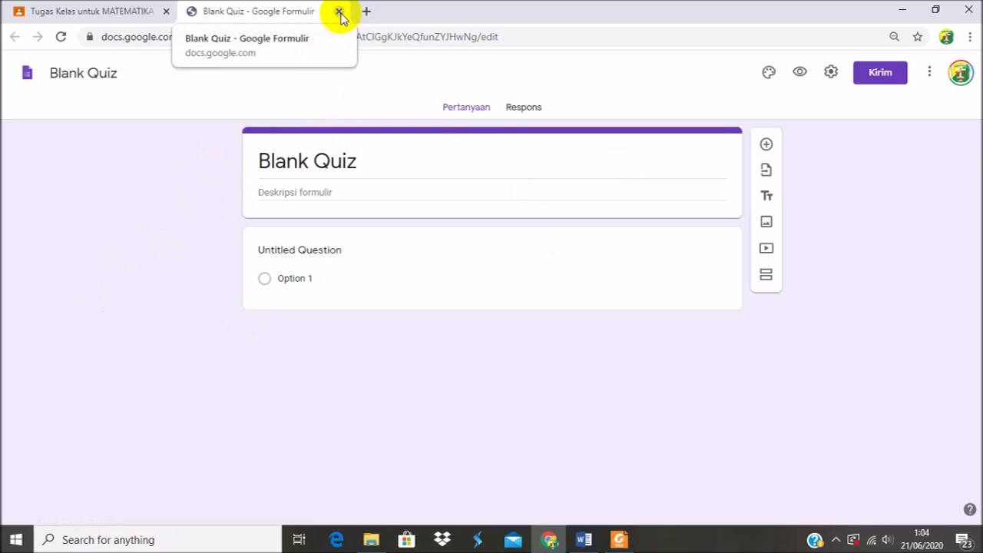
key(ctrl+w)
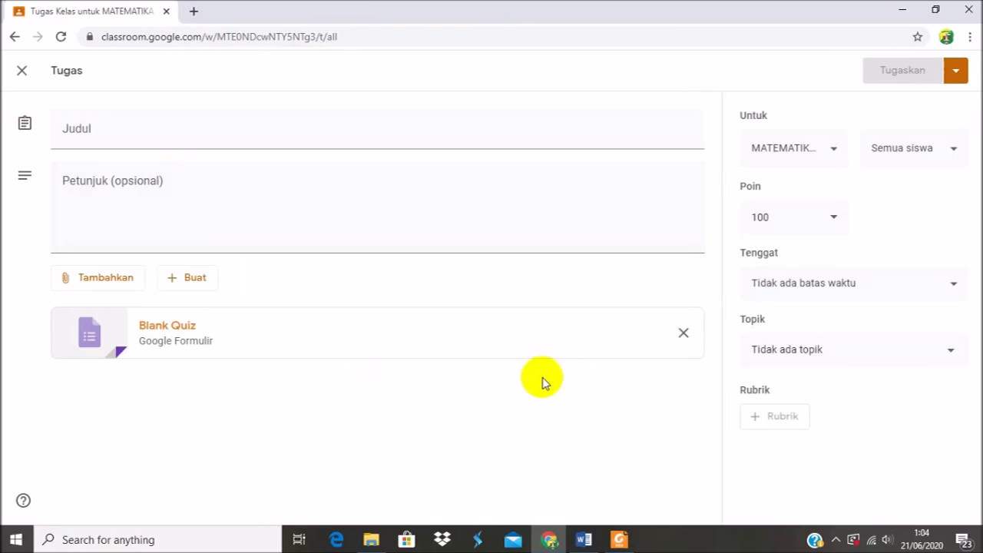
click(22, 72)
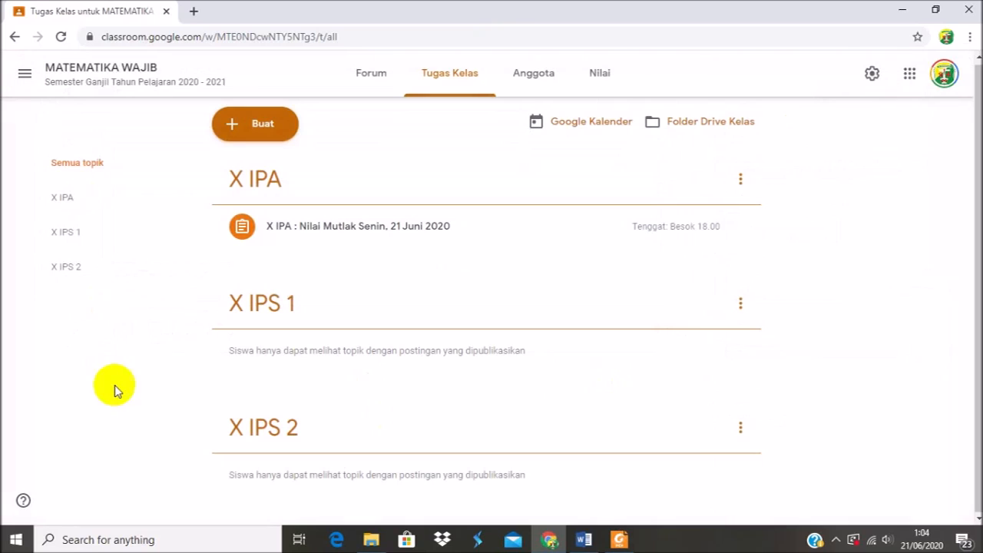
Create a new assignment (Tugas) titled X IPS 1.
click(275, 132)
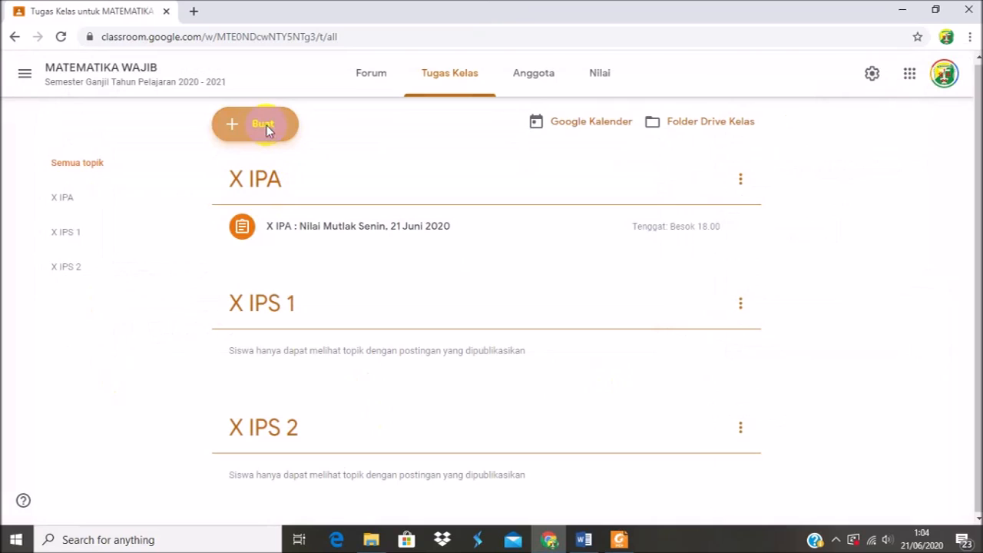
click(267, 132)
click(266, 166)
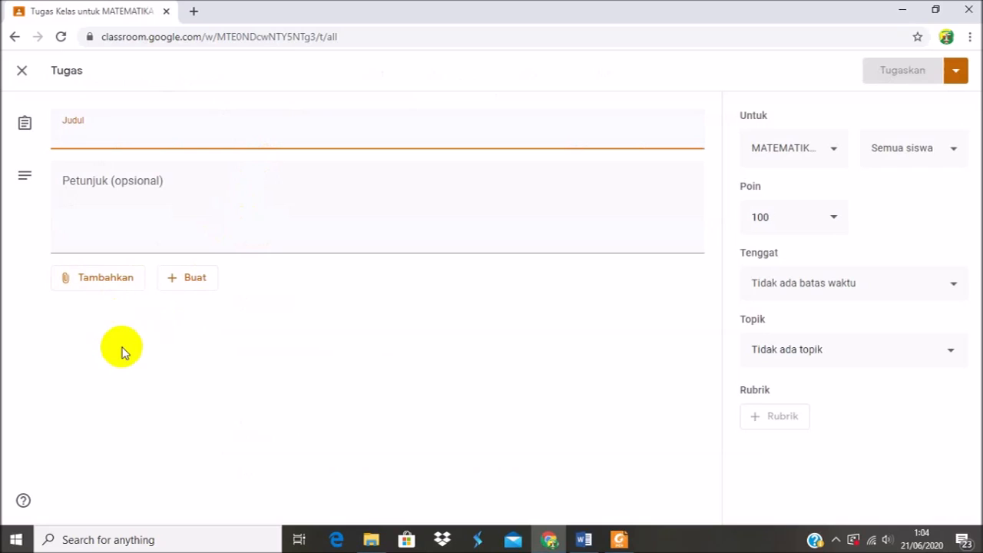
text(X)
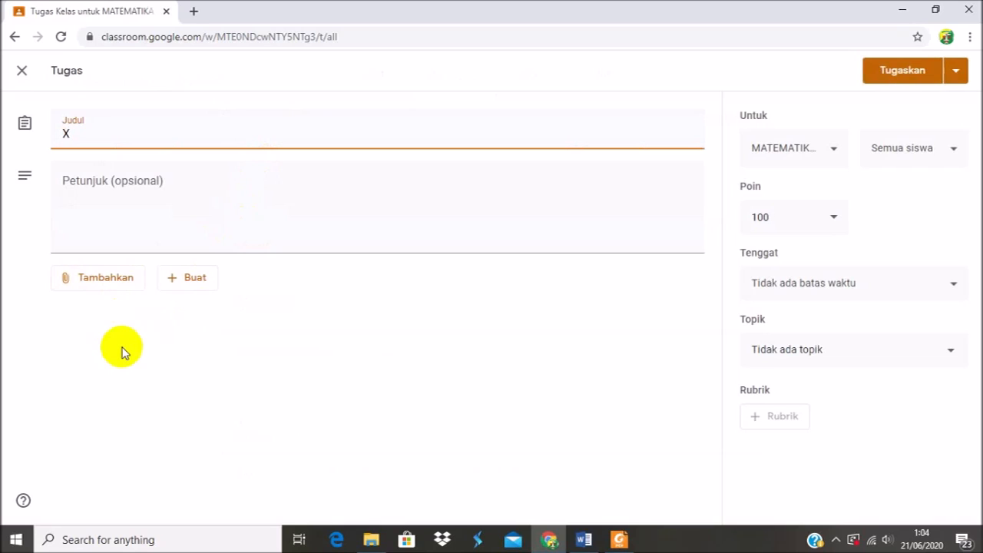
text( IPS 1)
click(110, 195)
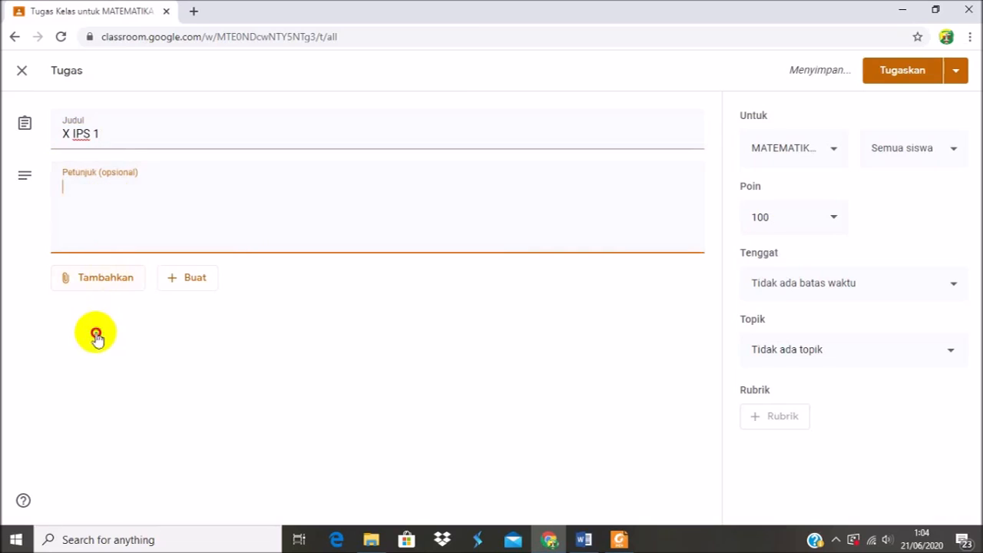
Attach the Google Form X MIPA Quiz - APLIKASI TRIGONOMETRI from Google Drive to the X IPS 1 assignment.
click(96, 338)
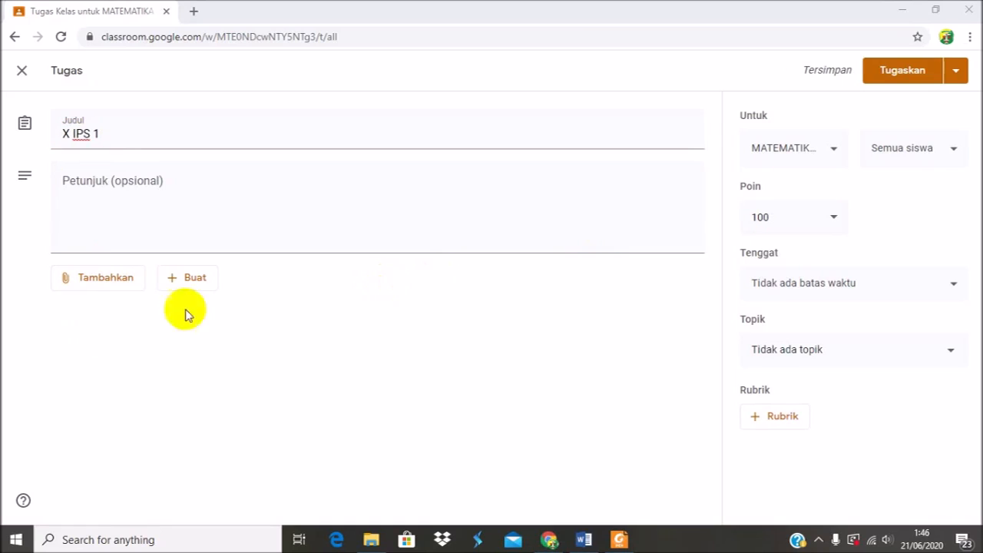
click(100, 279)
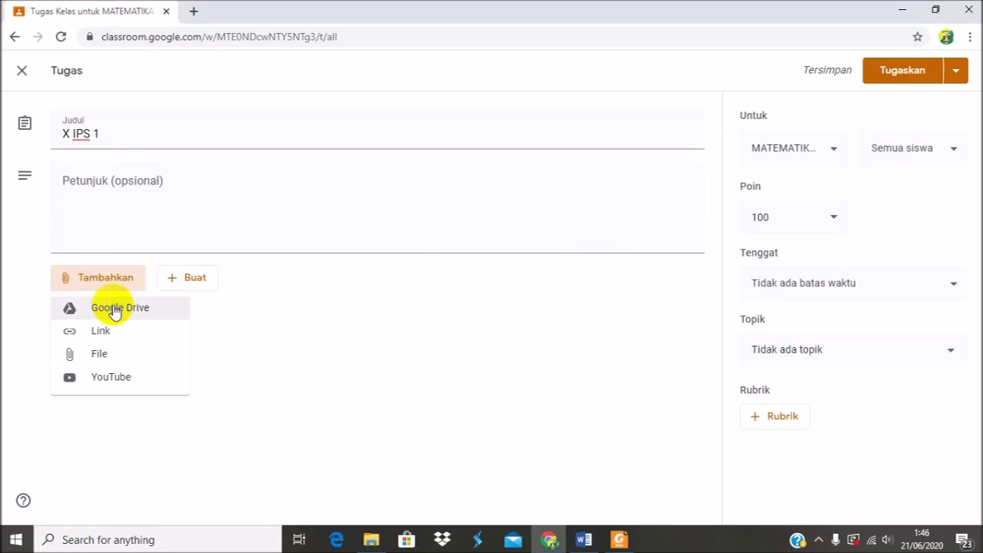
click(114, 310)
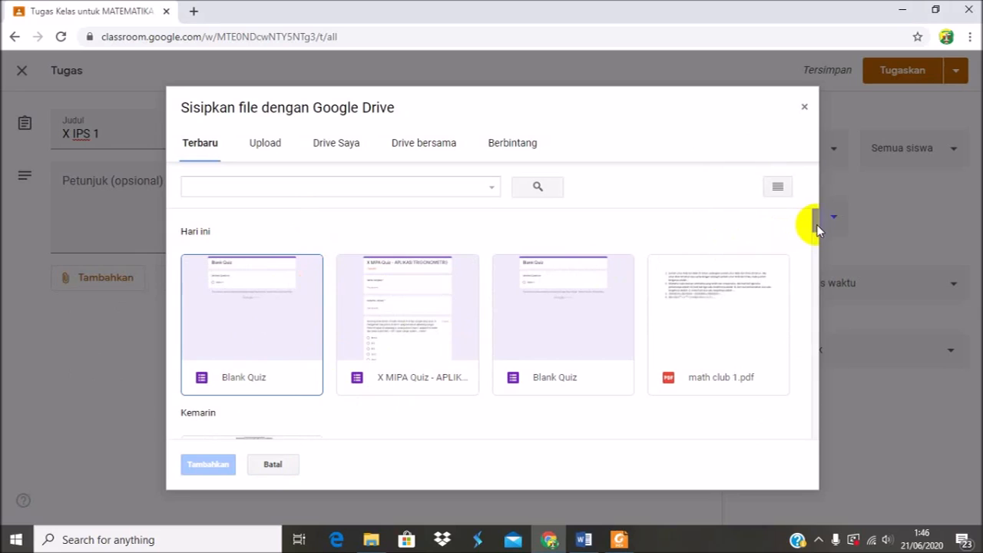
scroll(817, 229, down, 2)
scroll(817, 231, up, 2)
click(421, 351)
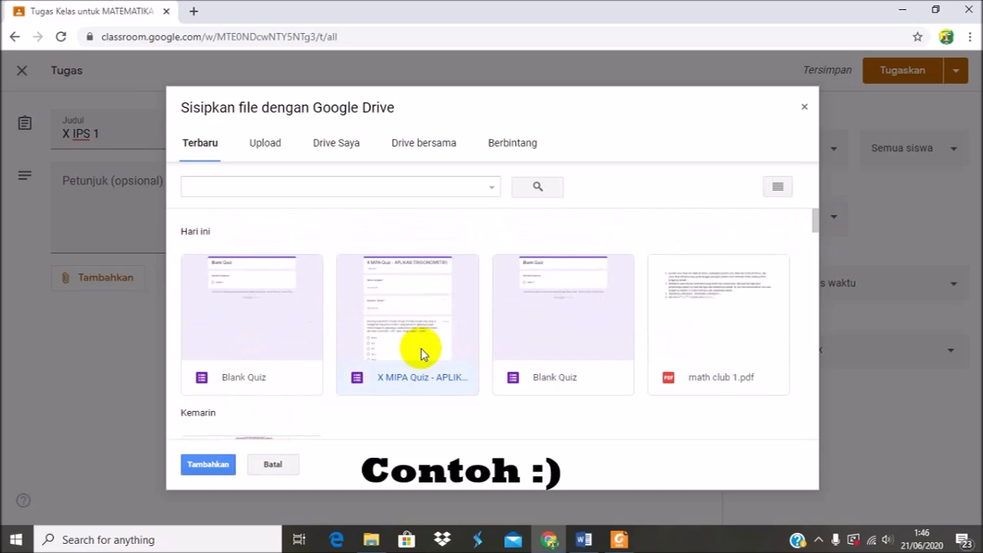
click(208, 464)
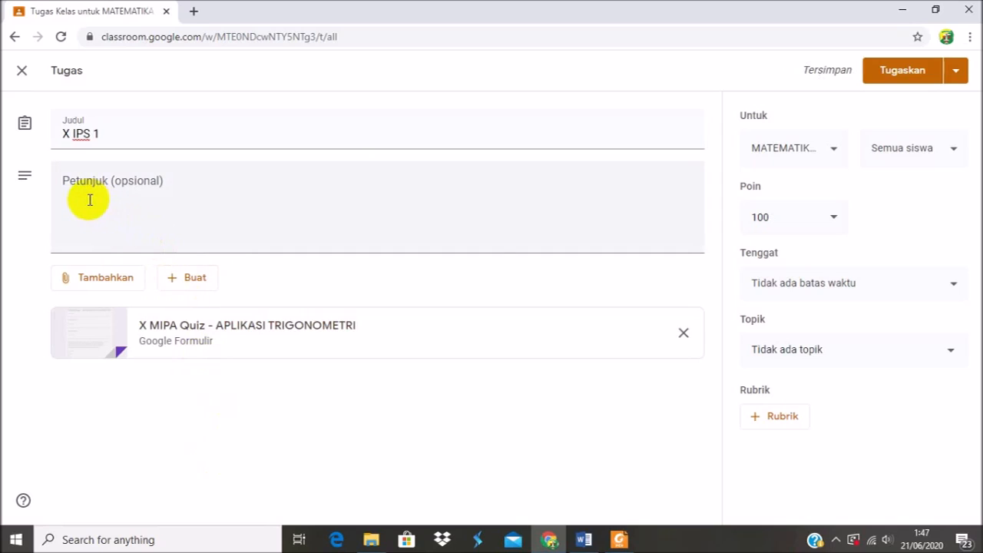
Set the assignment's due date to 22 Jun 2020 and try to set the due time with 12,00.
click(817, 284)
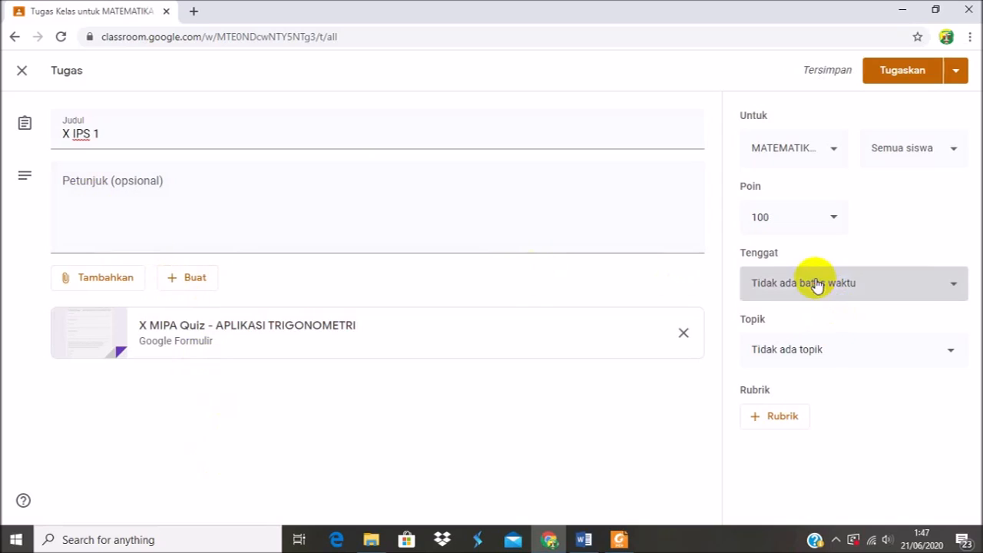
click(787, 341)
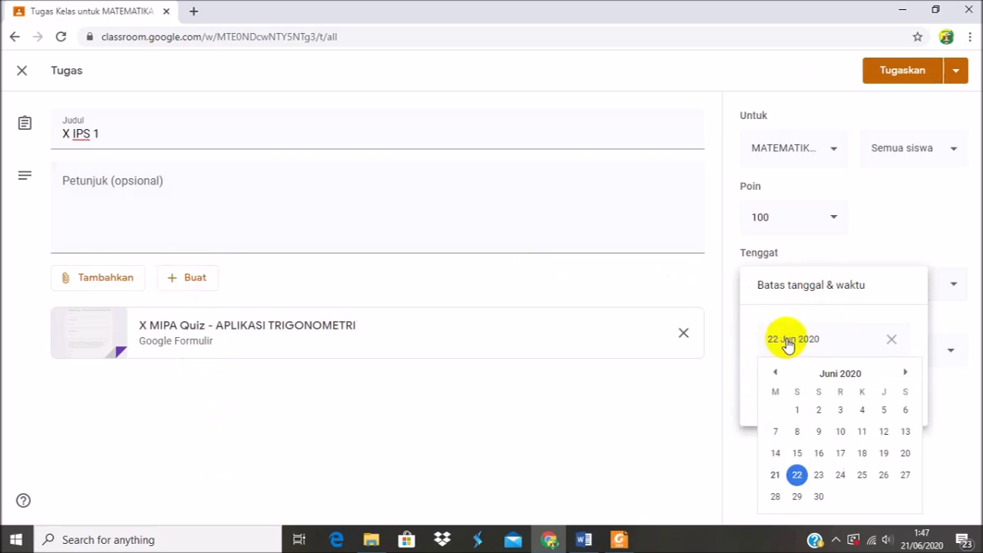
click(797, 474)
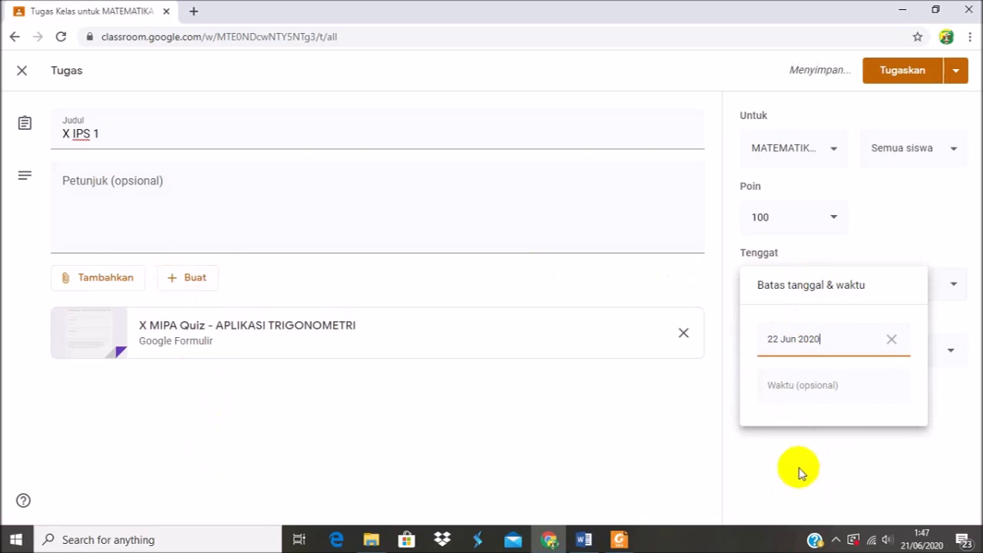
click(794, 391)
text(12)
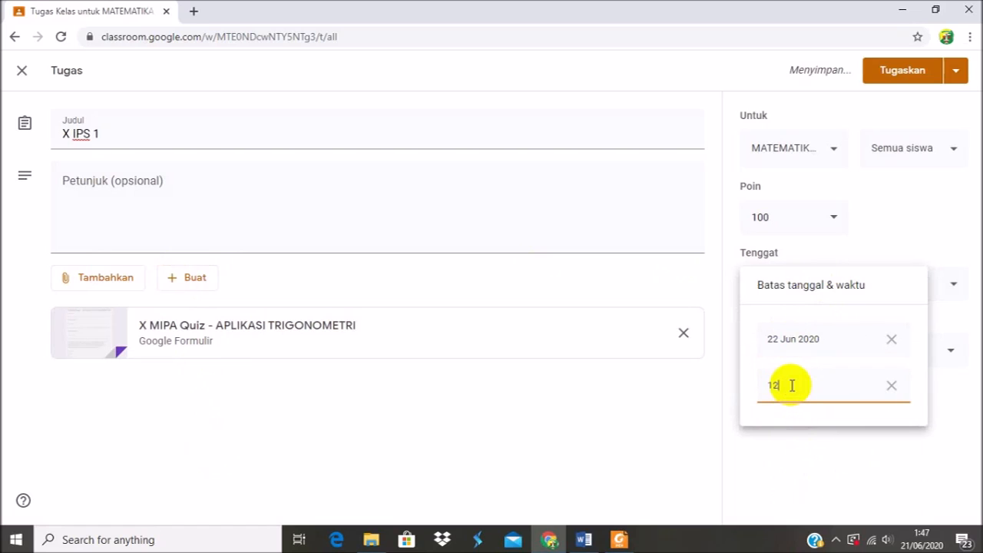
text(,00)
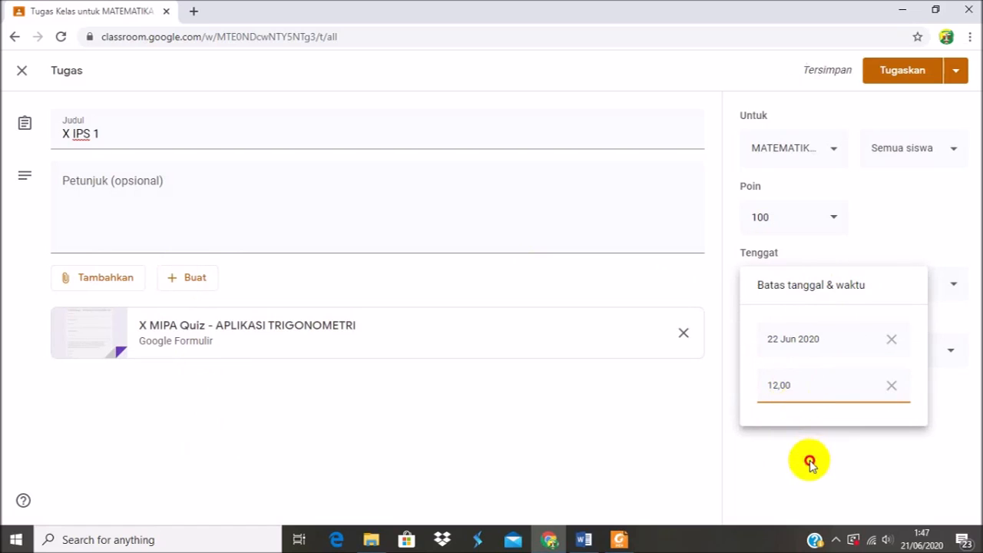
click(810, 459)
Place the assignment under the X IPS 1 topic and assign it to all students.
click(798, 364)
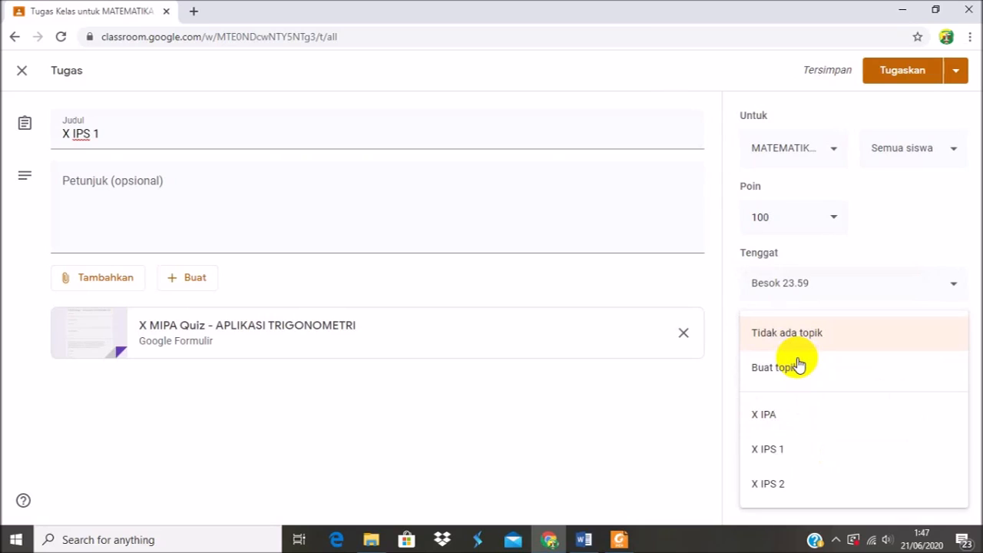
click(755, 453)
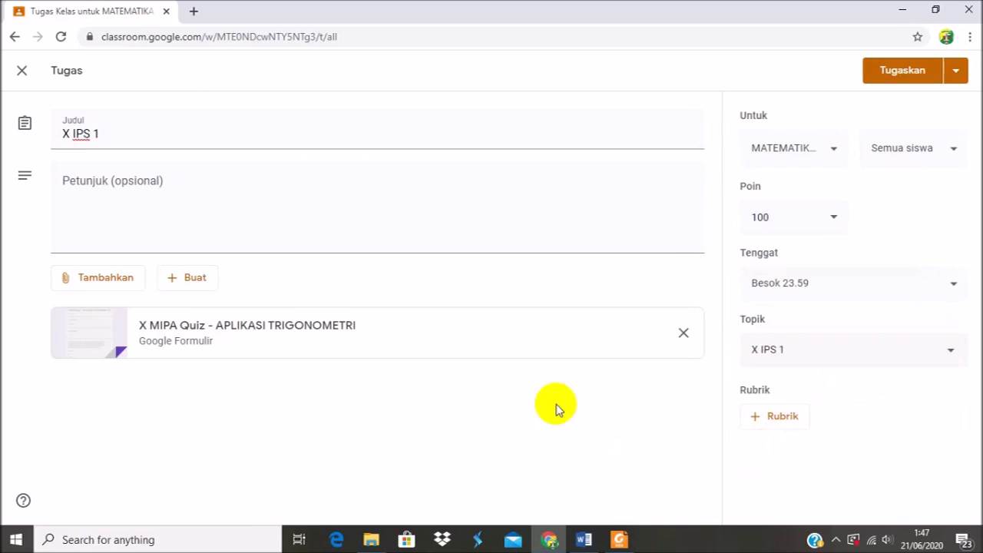
click(883, 81)
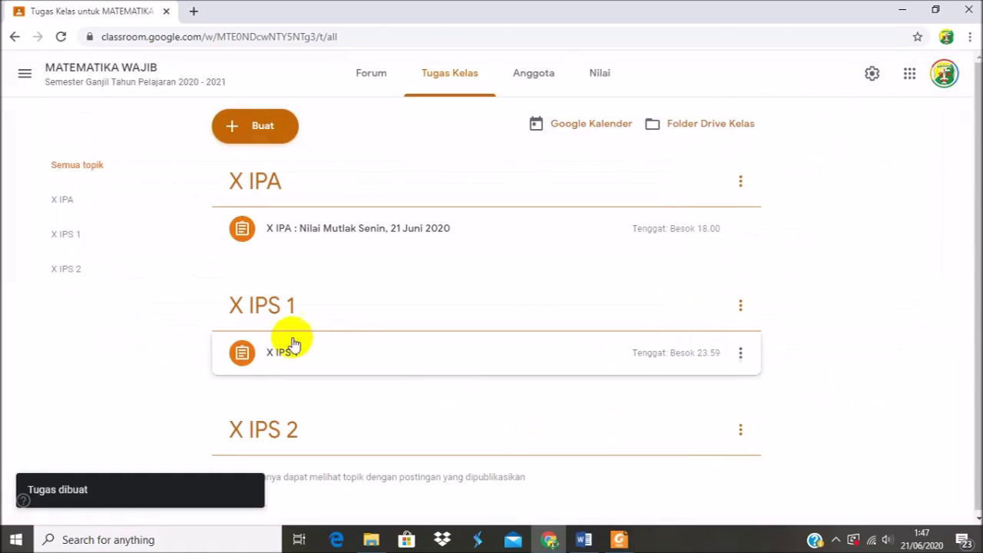
Look over the posted classwork and view the class members page with its teacher and student lists.
click(981, 139)
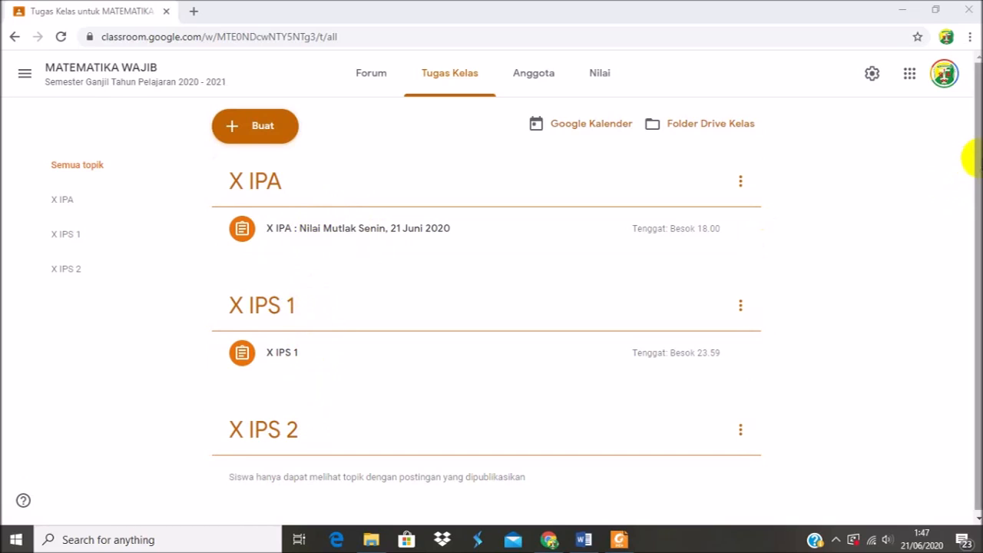
drag(978, 158, 979, 174)
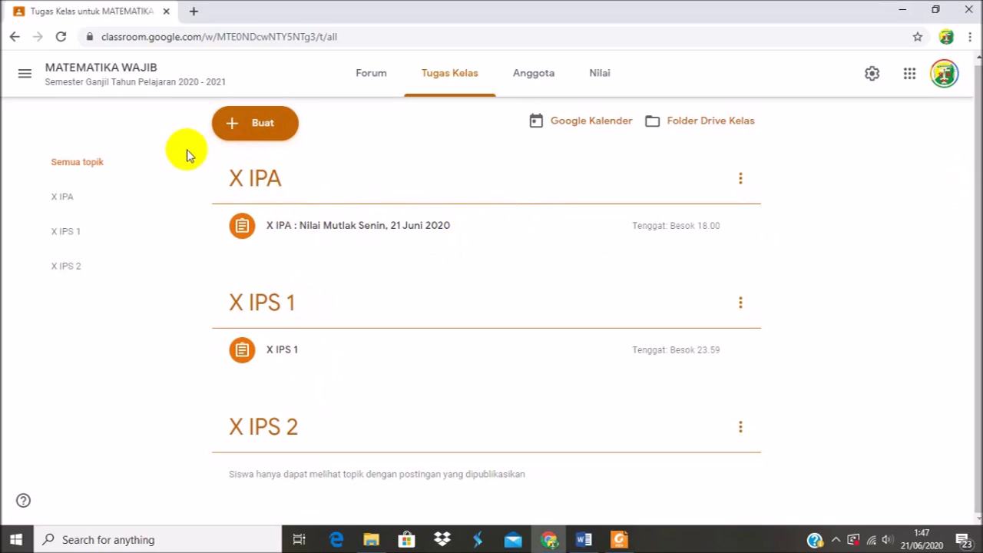
click(542, 79)
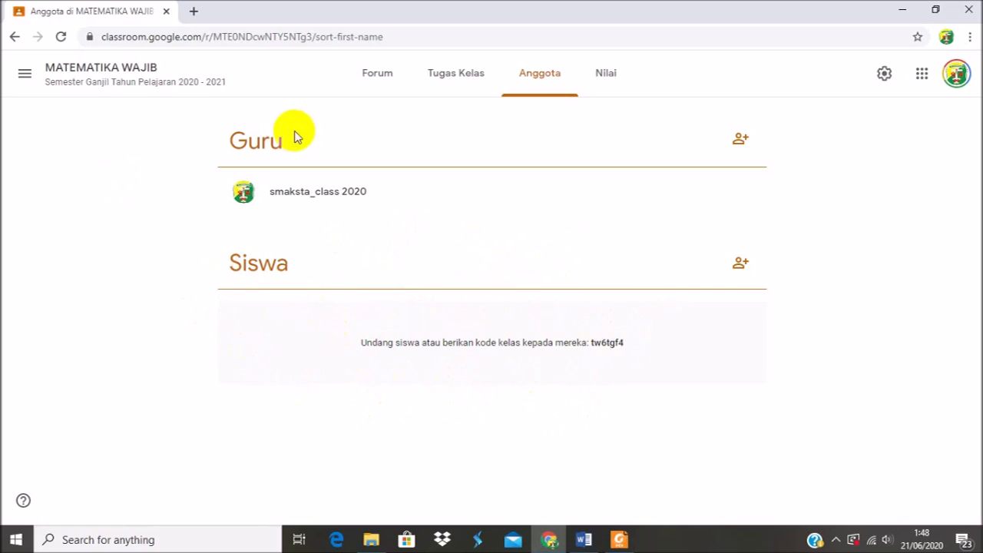
Check the grades page of MATEMATIKA WAJIB and switch to the members page of the UJI COBA class.
click(596, 76)
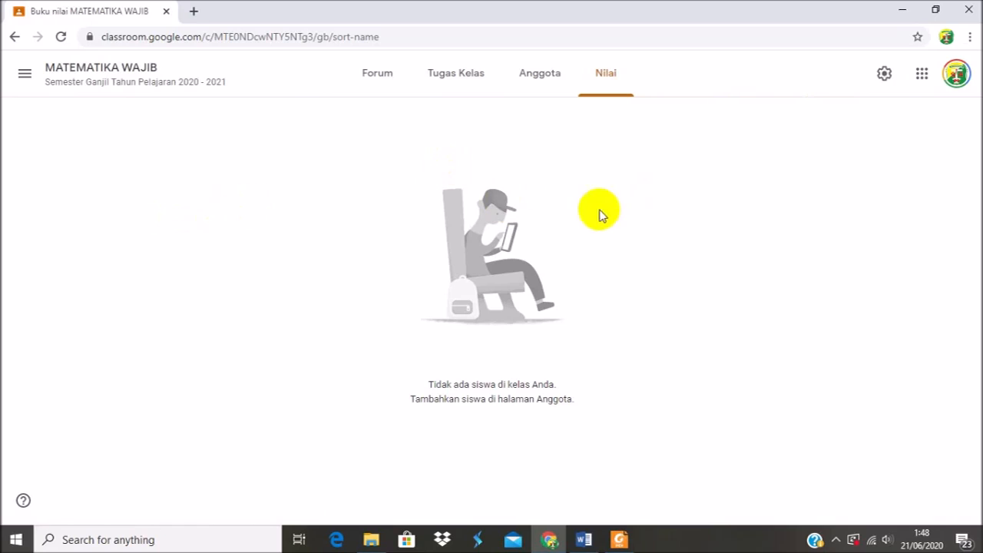
click(23, 73)
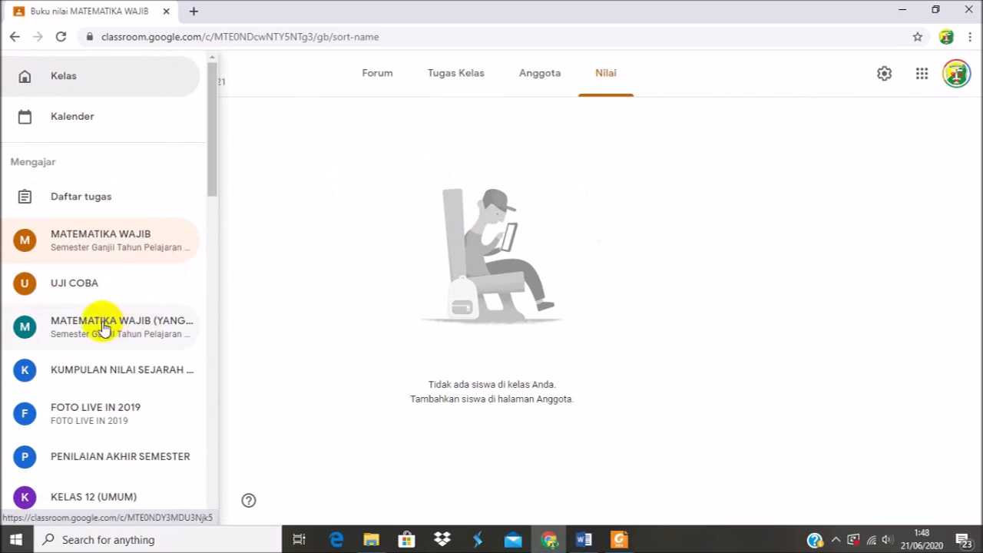
click(82, 285)
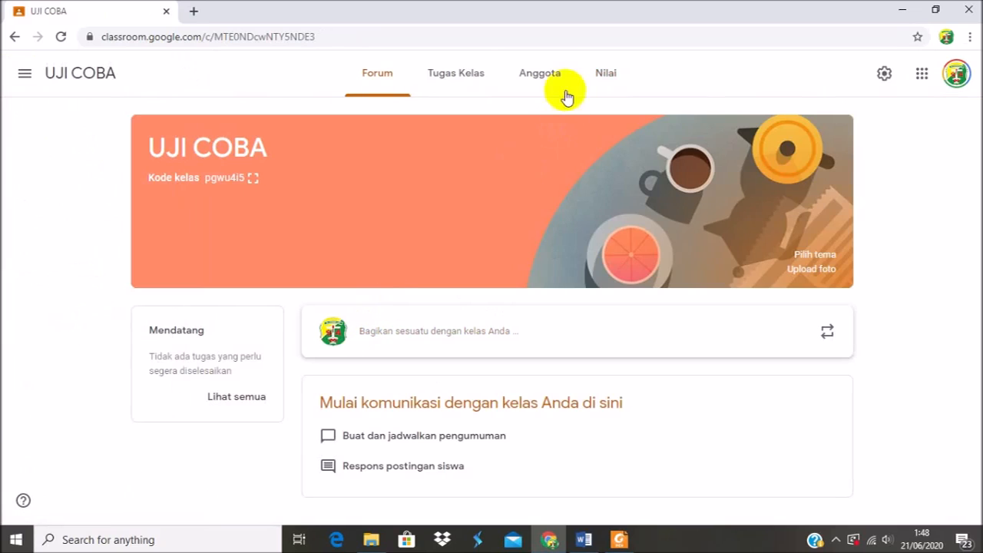
click(545, 80)
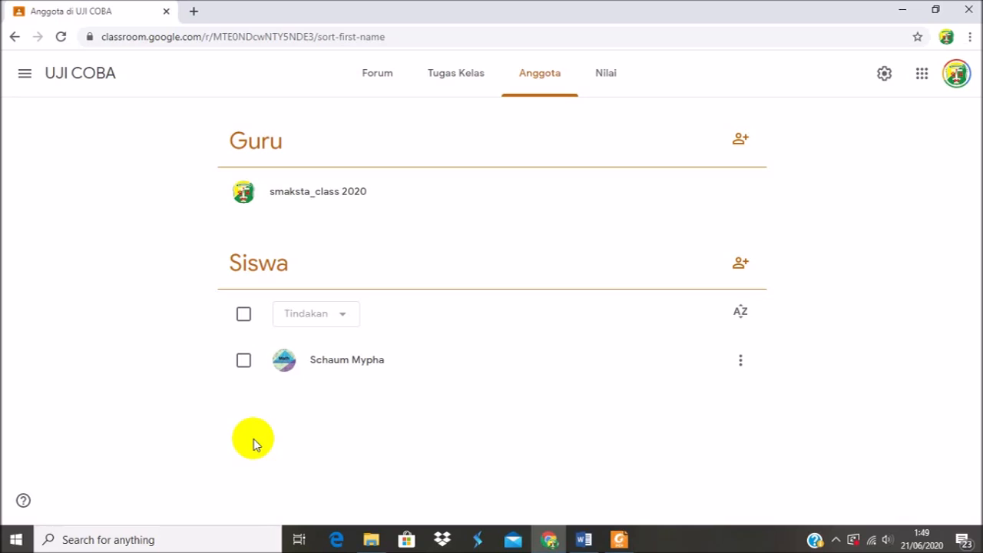
Remove the only listed student from the UJI COBA class and confirm the removal.
click(243, 361)
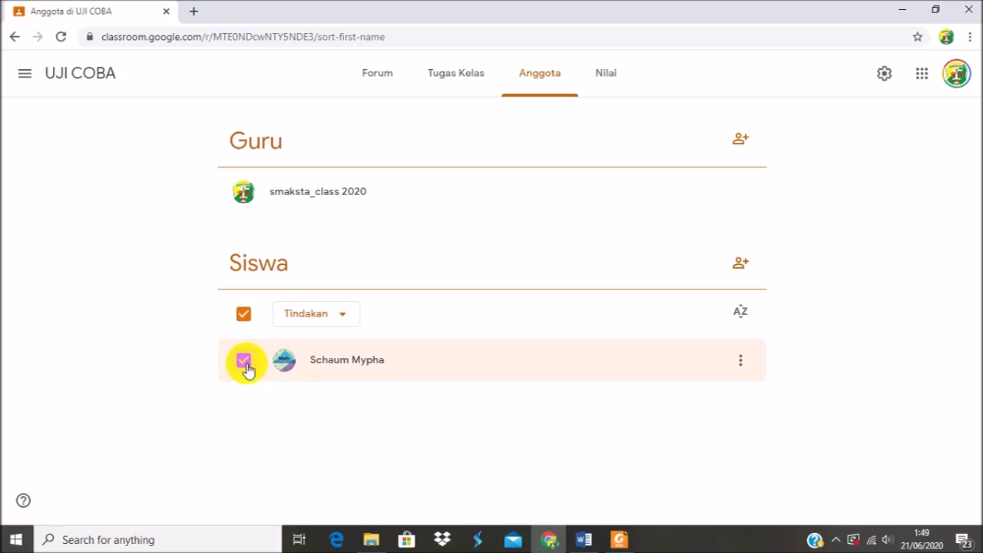
click(343, 318)
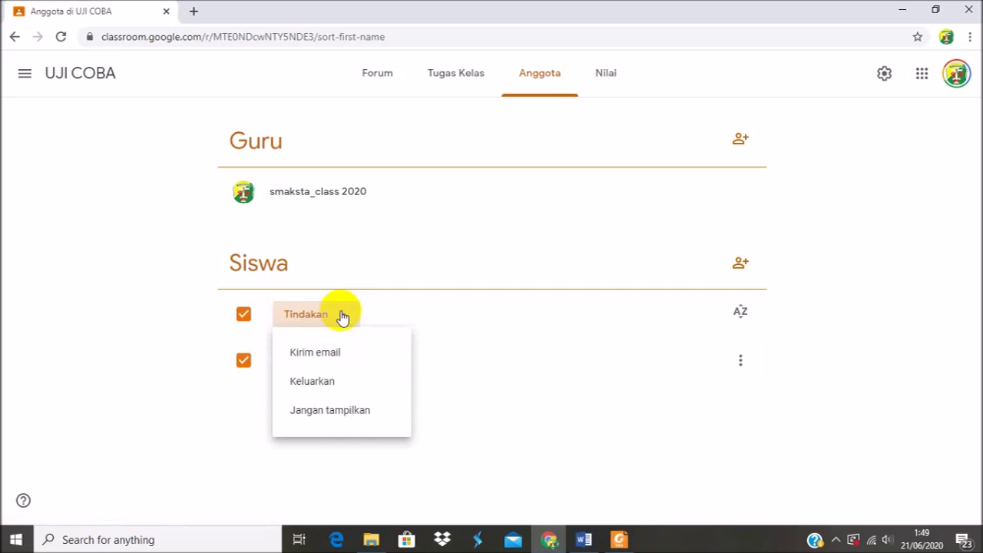
click(327, 387)
click(599, 336)
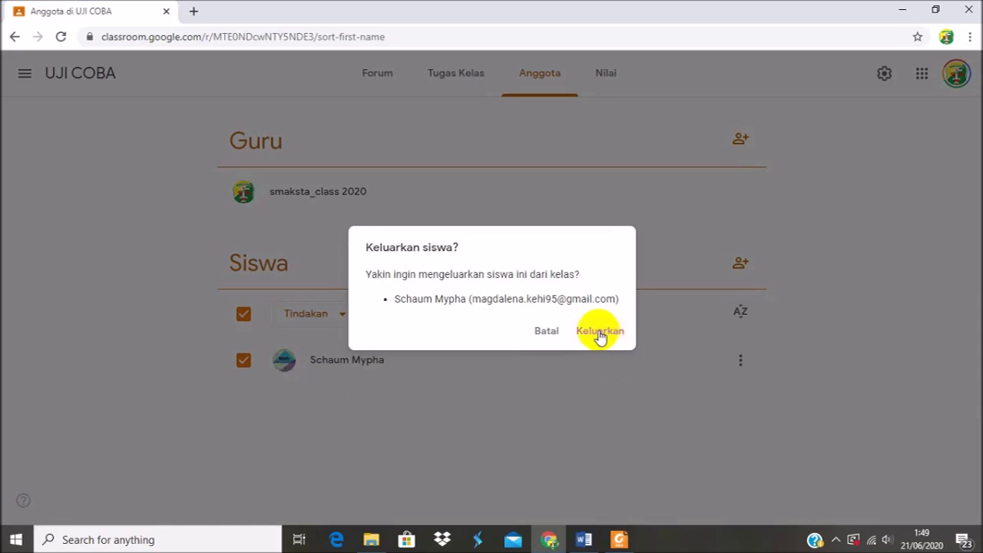
click(474, 430)
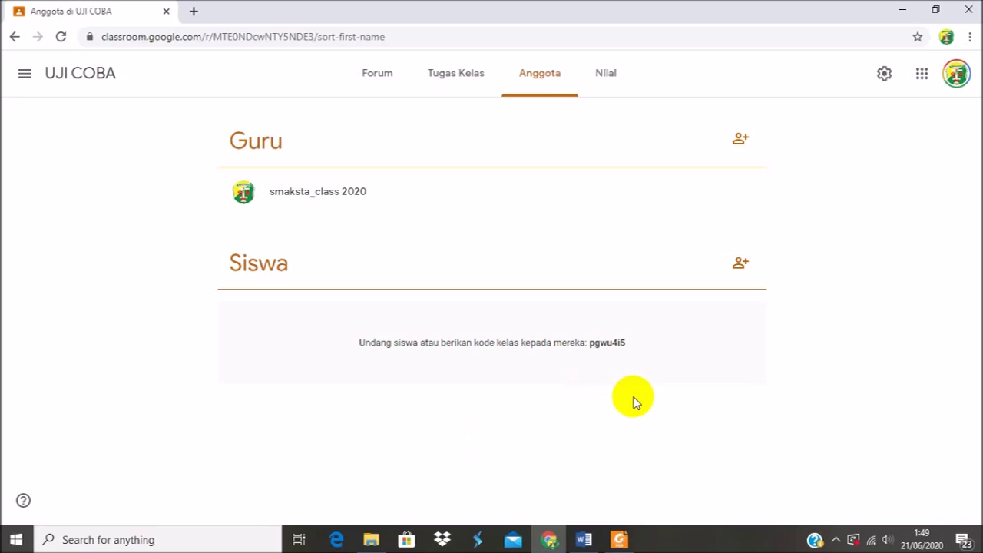
Open the list of taught classes to leave the UJI COBA class.
click(25, 73)
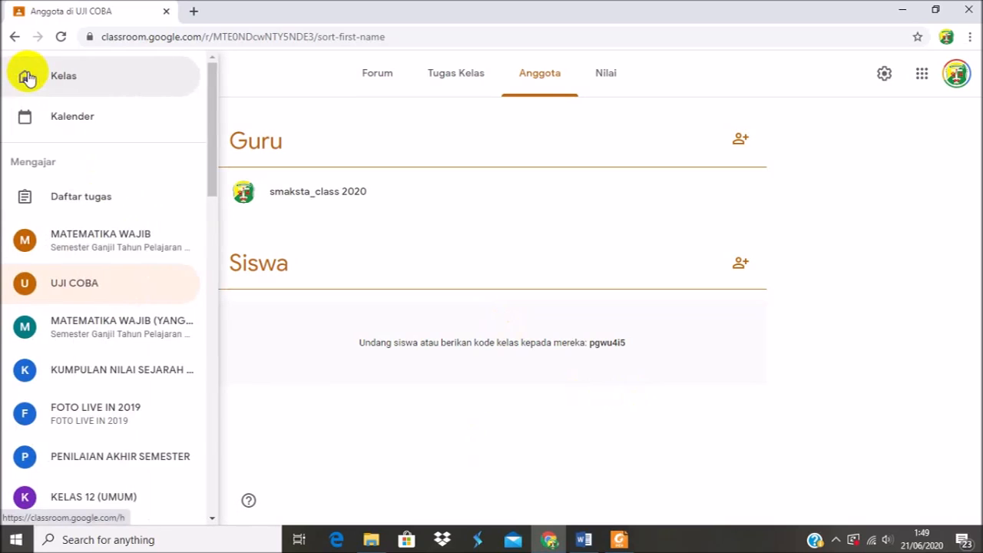